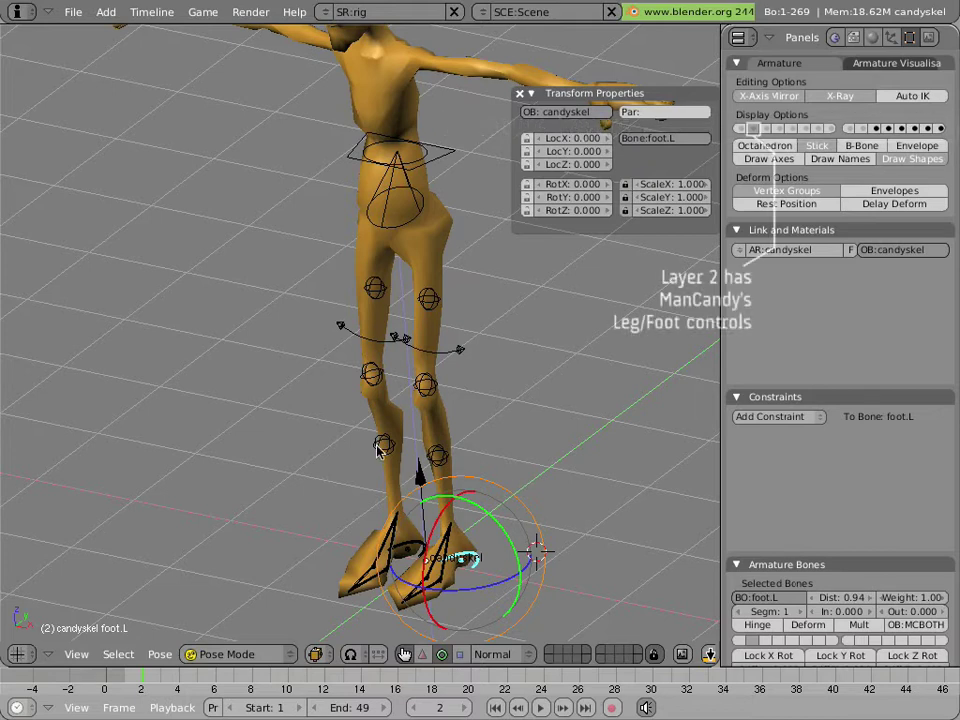
- Select the foot controls, then try moving the torso control, cancelling both attempts
mouse_move(381, 446)
middle_mouse_down()
mouse_move(398, 458)
mouse_move(386, 452)
middle_mouse_up()
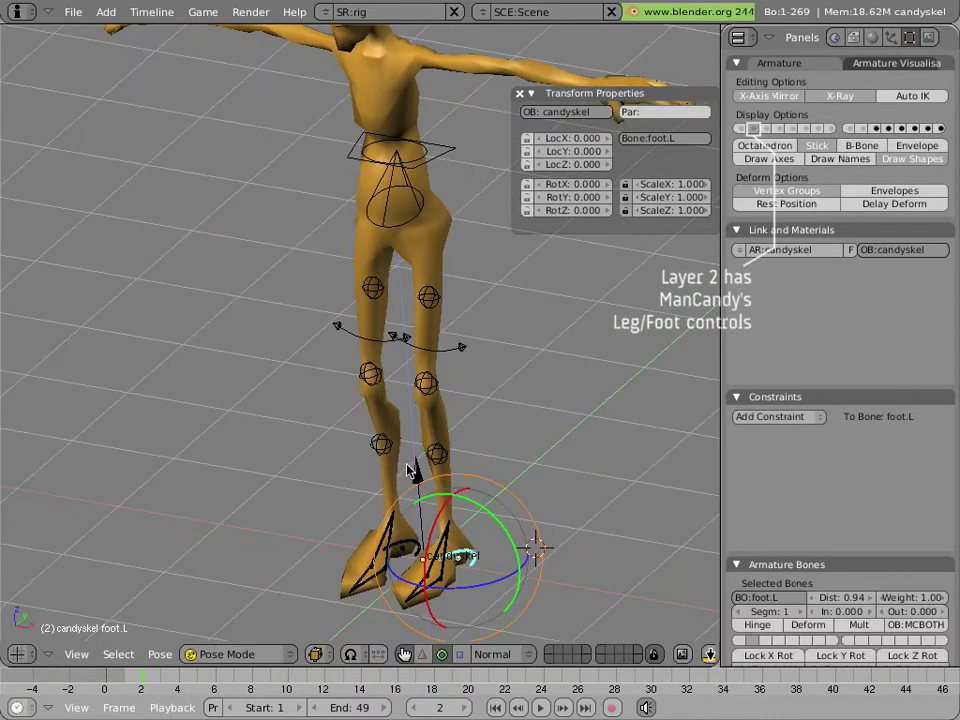
right_click(410, 563)
right_click(463, 558)
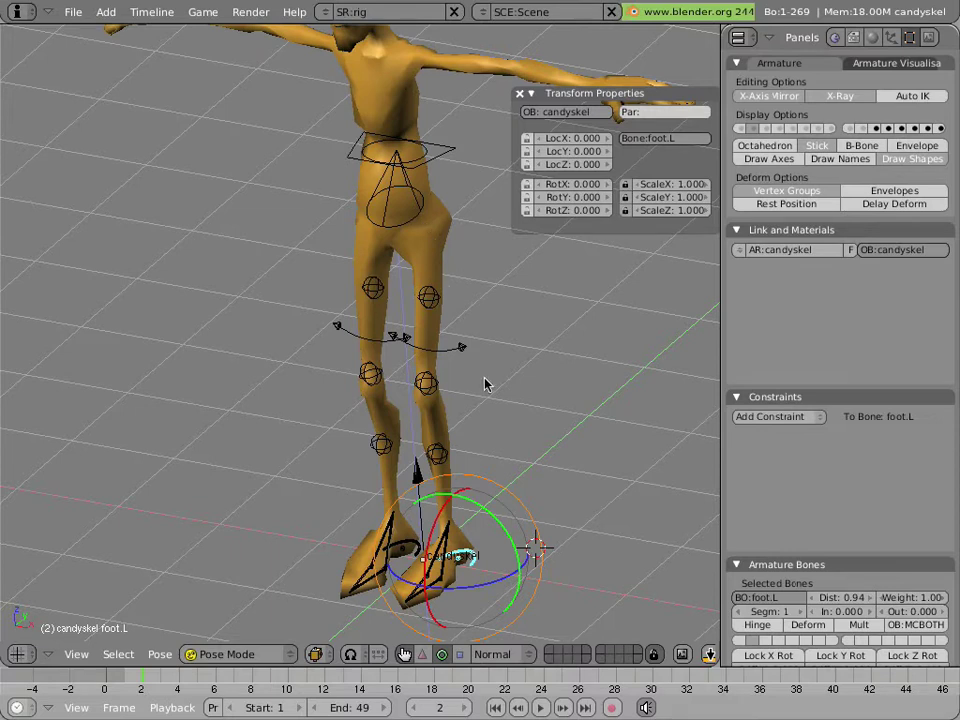
scroll(470, 360, "down", 1)
right_click(403, 200)
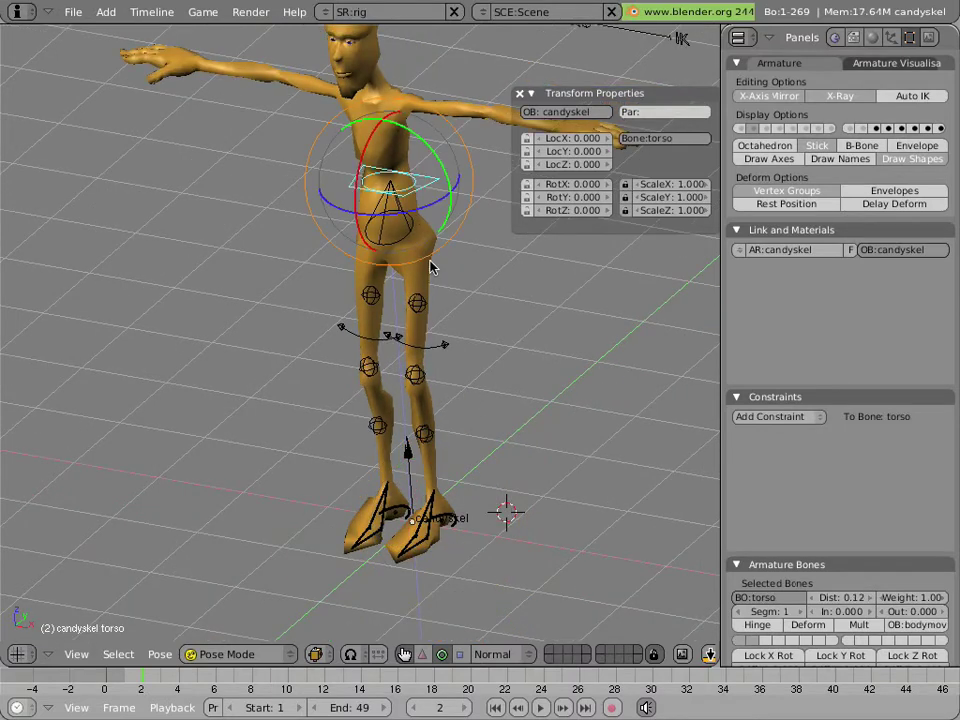
key("g")
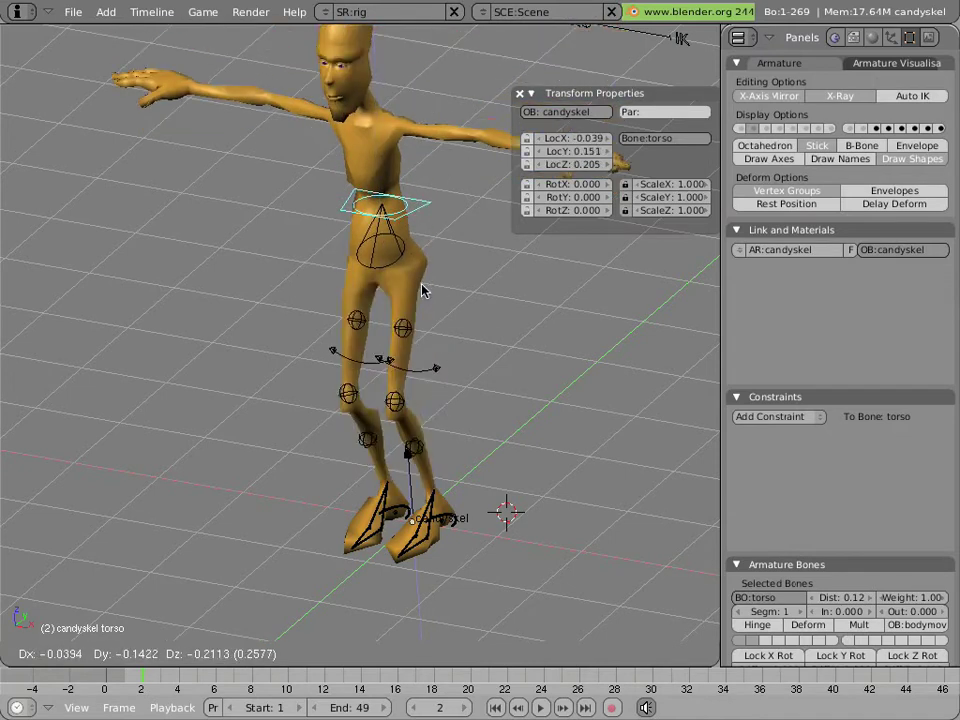
key("Escape")
key("g")
key("Escape")
- Test a lower-back twist, cancel it, and reset the torso to its rest location
right_click(426, 281)
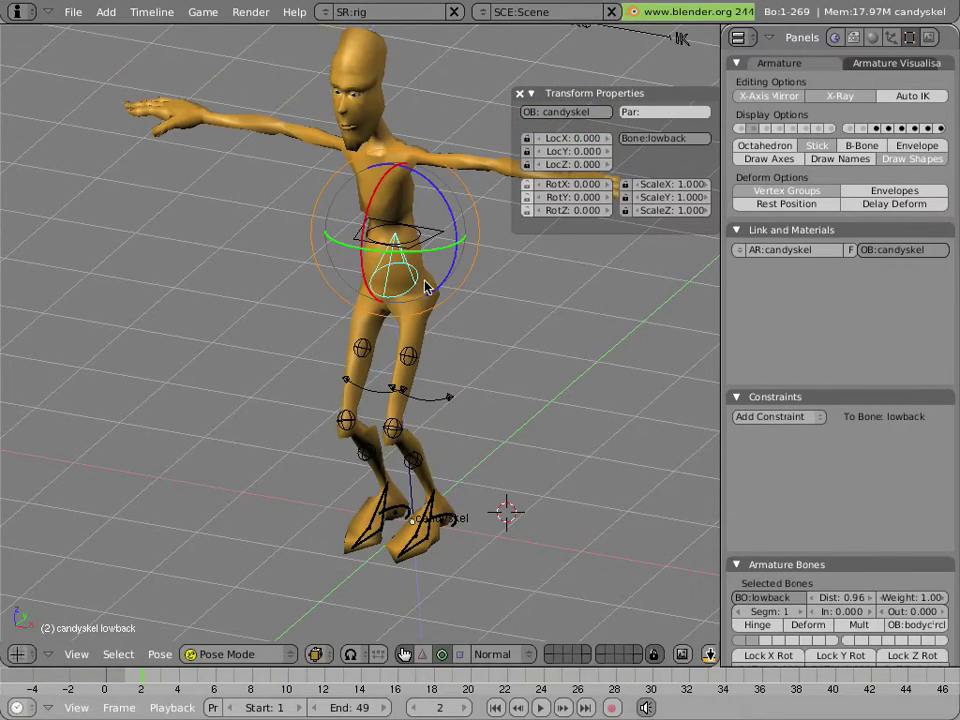
mouse_move(446, 236)
left_mouse_down()
mouse_move(446, 212)
mouse_move(452, 251)
left_mouse_up()
key("Escape")
right_click(436, 250)
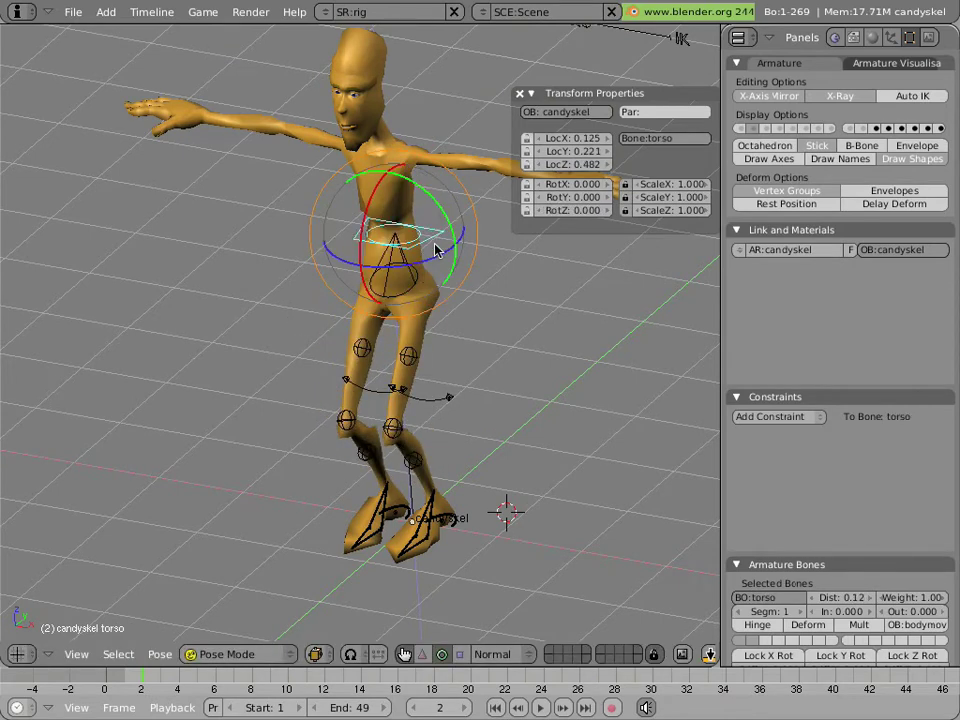
key("alt+g")
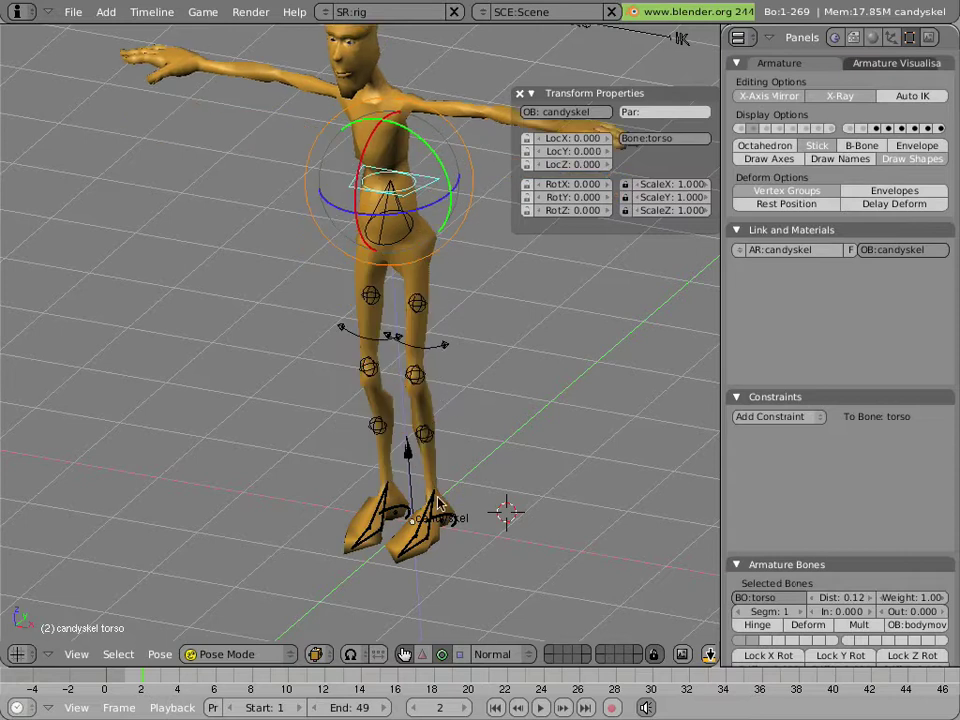
- Move the left foot forward along global Y, then clear its location
right_click(502, 460)
key("g")
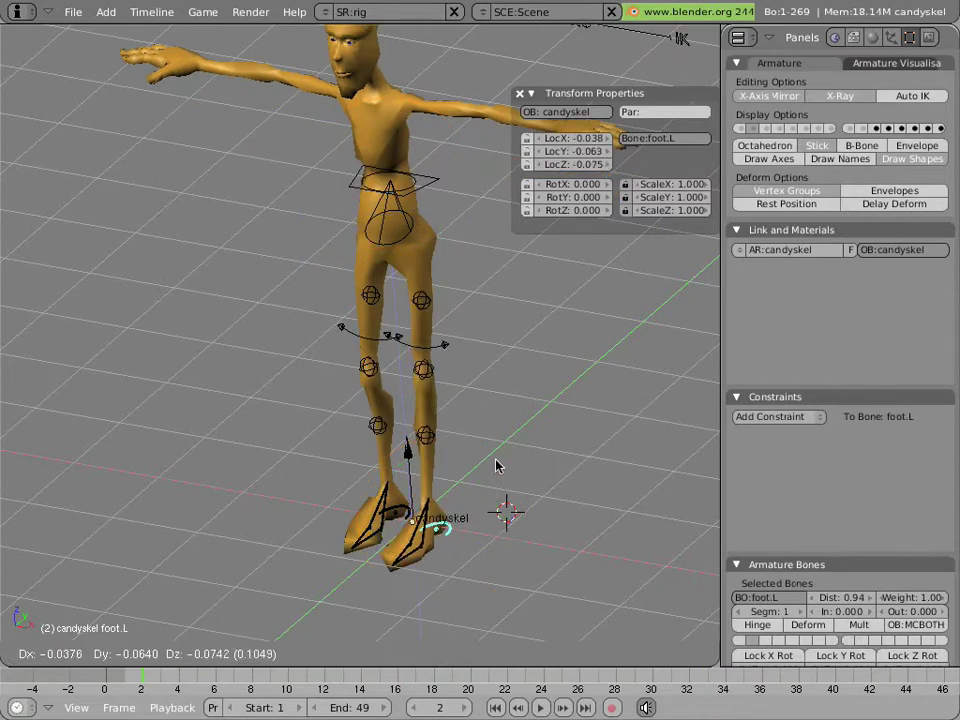
key("y")
left_click(546, 382)
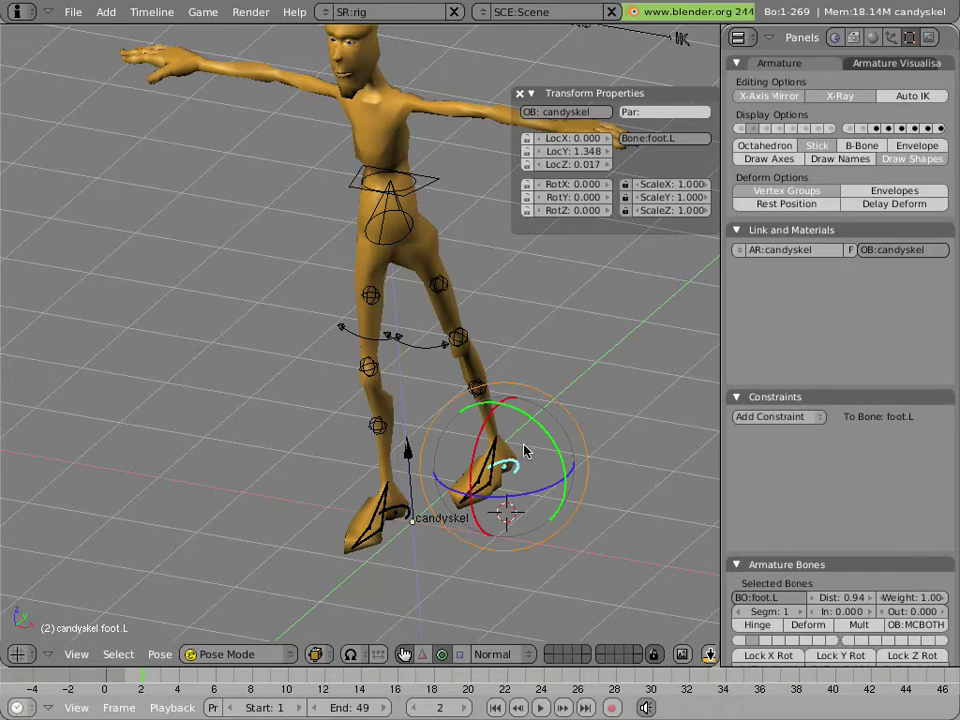
key("alt+g")
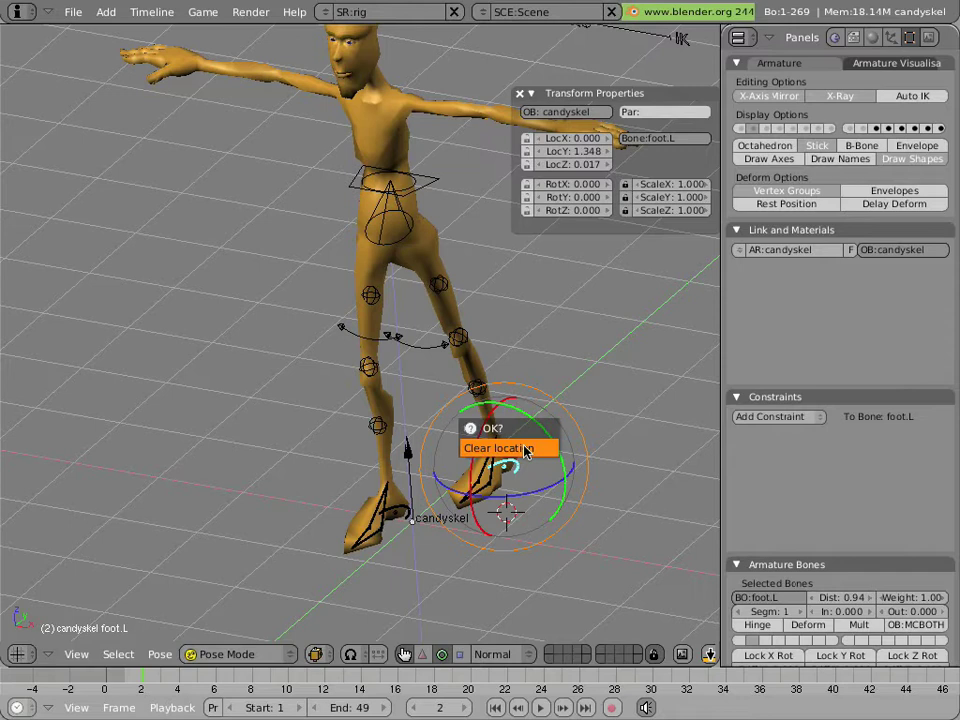
left_click(526, 450)
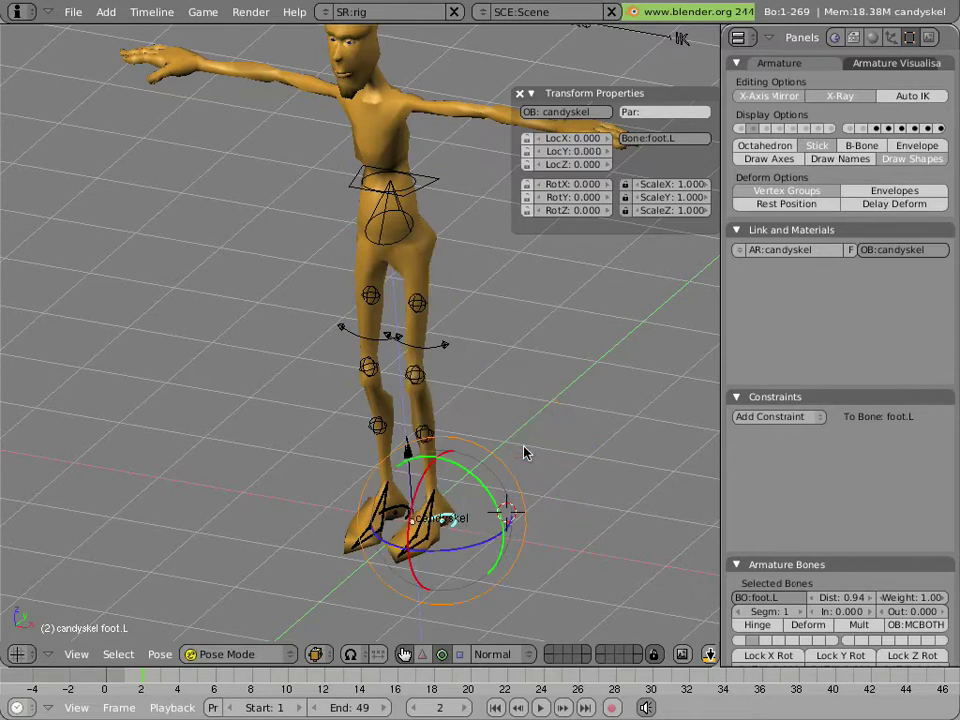
- Switch to side view and try a left-foot move, cancelling it back to rest
key("KP_3")
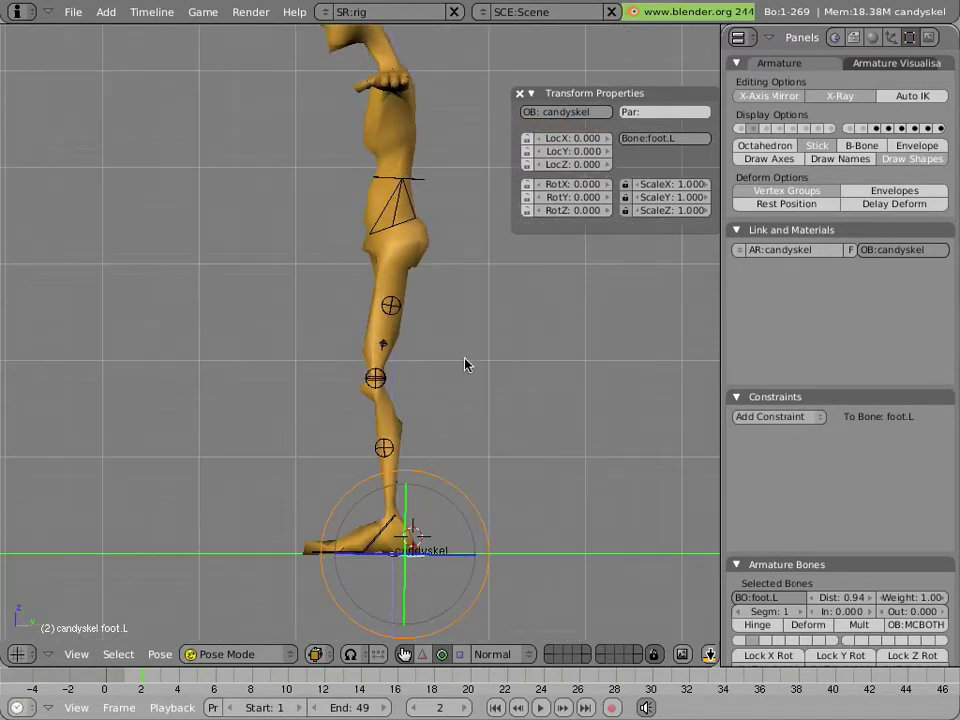
left_click(459, 341)
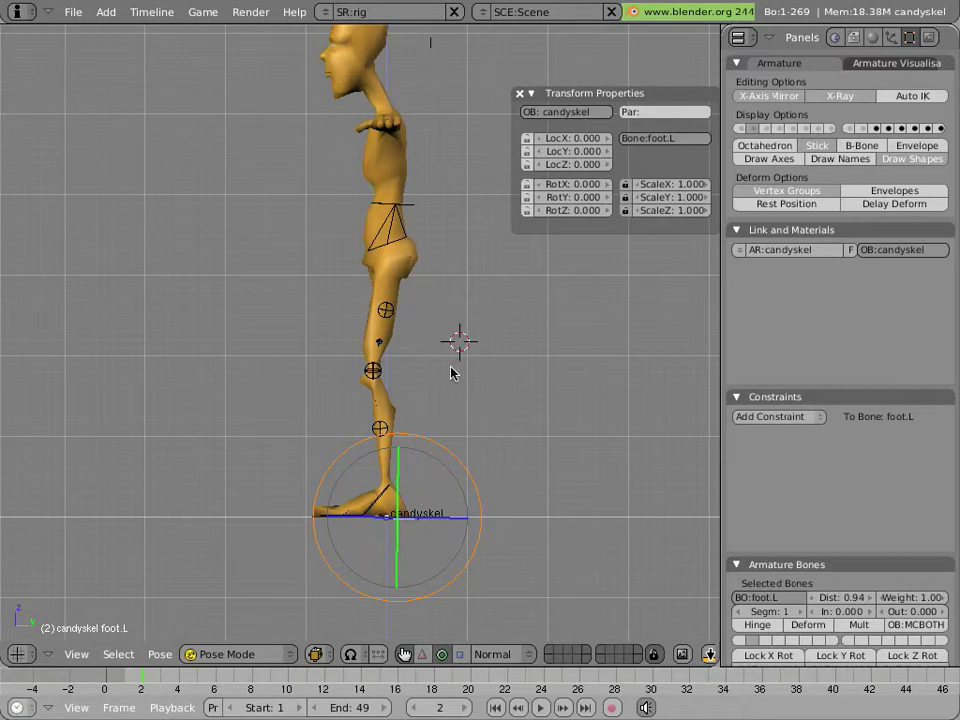
key("g")
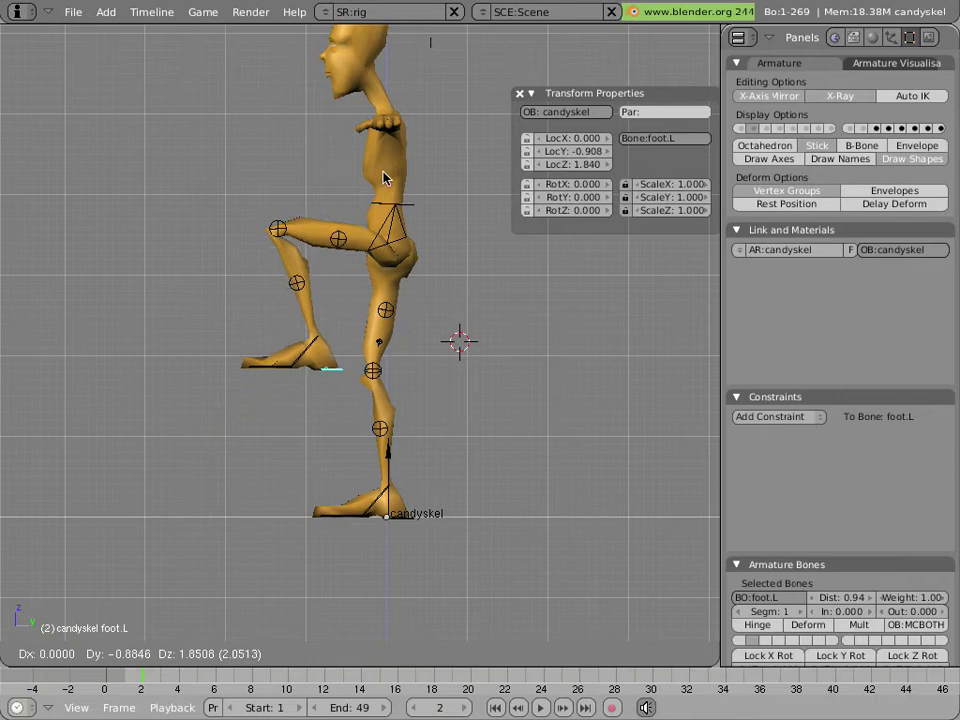
key("Escape")
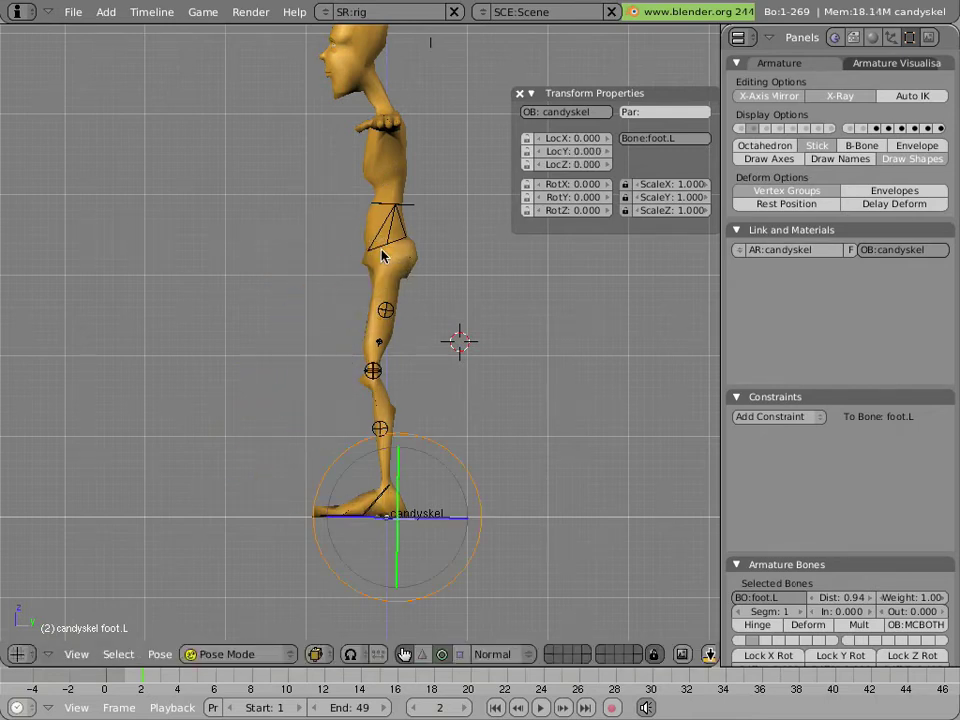
middle_click_drag(290, 440, 379, 537)
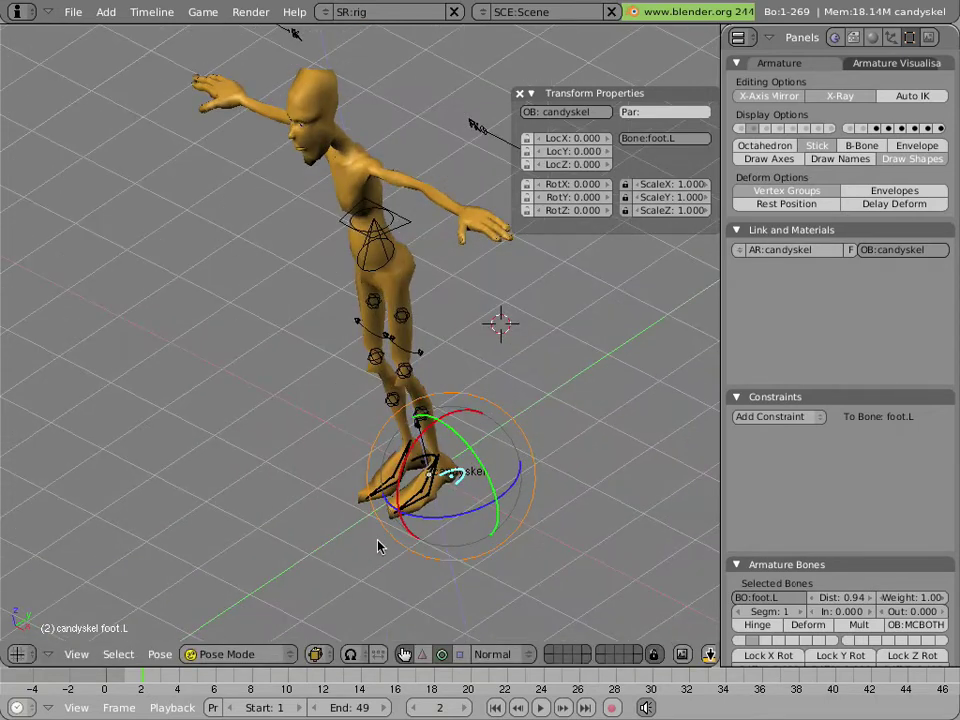
scroll(379, 540, "up", 4)
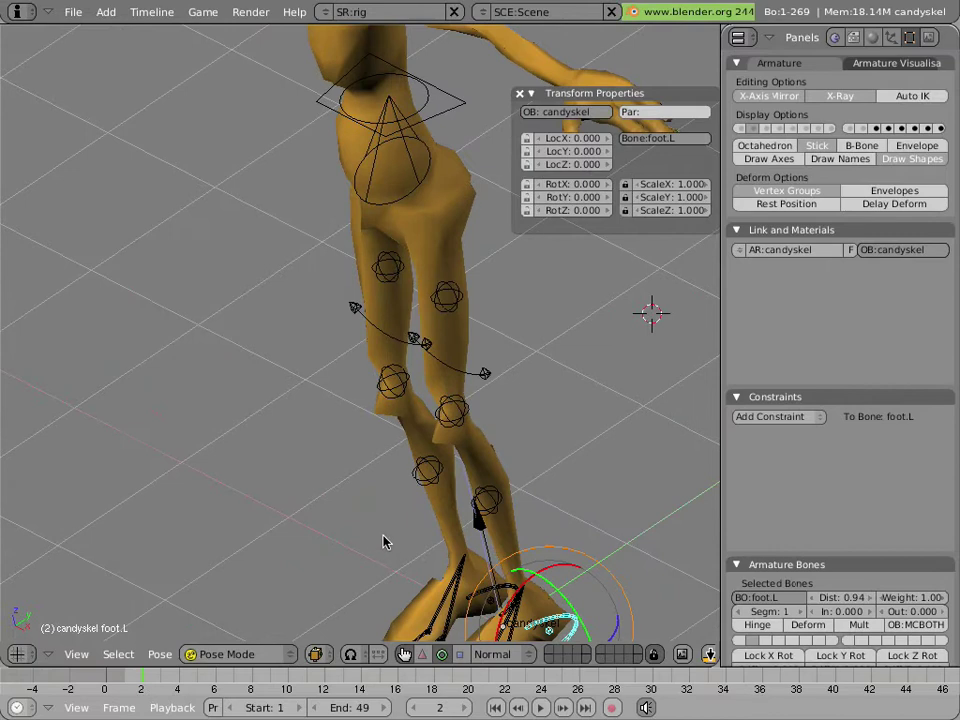
key("KP_3")
scroll(390, 500, "down", 5)
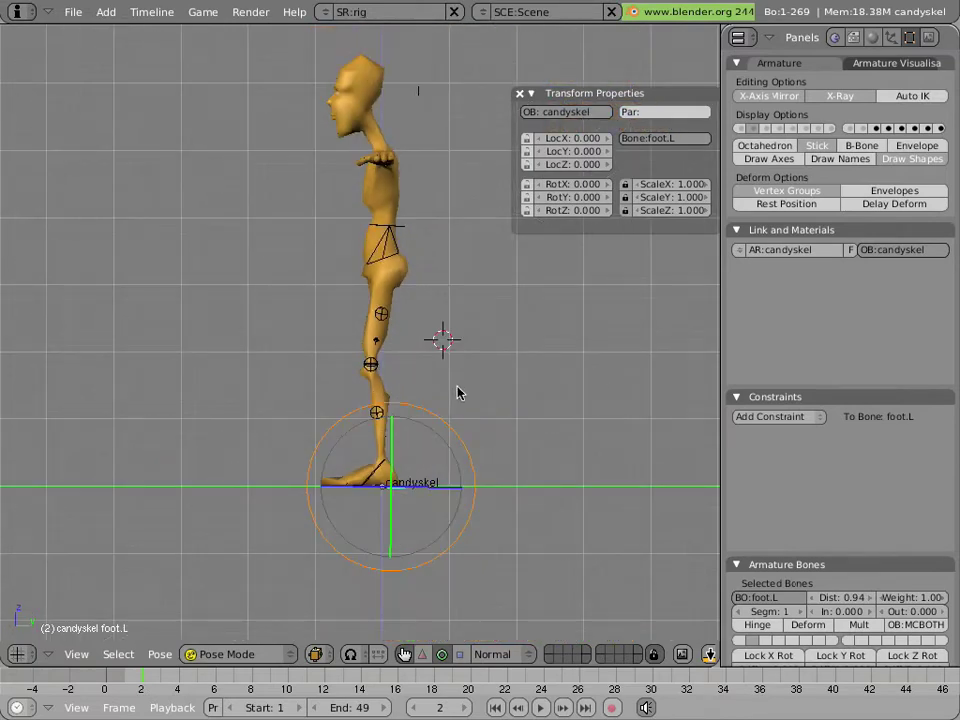
- Stretch the left foot into a stride, then lift it to LocY -1.747, LocZ 1.207
key("g")
left_click(289, 403)
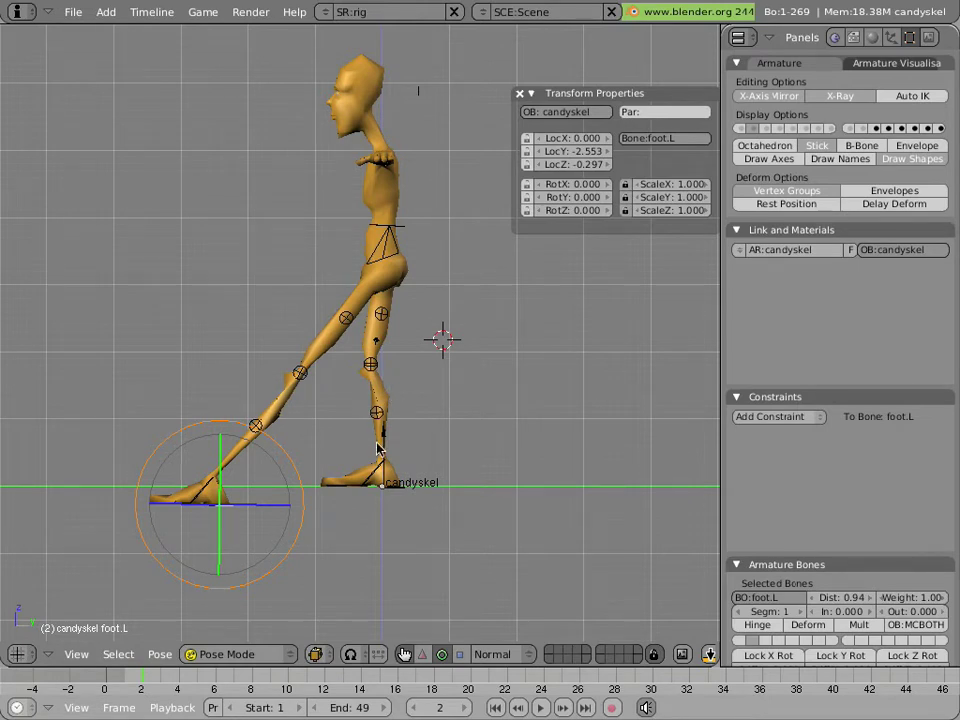
key("g")
left_click(433, 340)
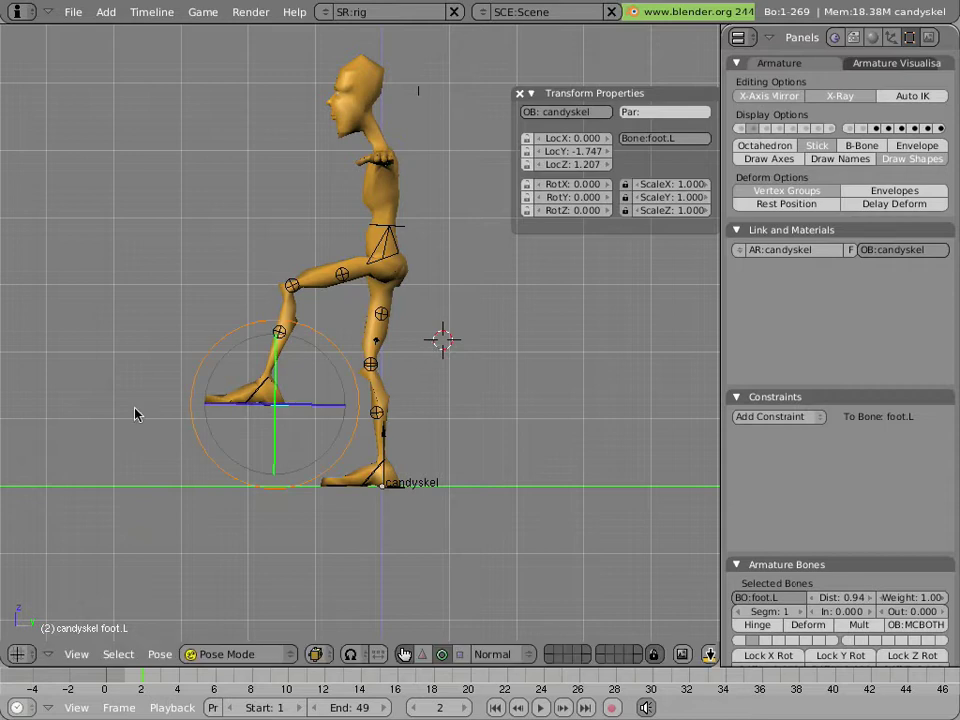
scroll(137, 414, "up", 4)
mouse_move(137, 408)
middle_mouse_down("shift")
mouse_move(311, 358)
mouse_move(347, 439)
middle_mouse_up("shift")
- Tilt the raised left foot about 8.6 degrees around its X axis
scroll(270, 436, "up", 3)
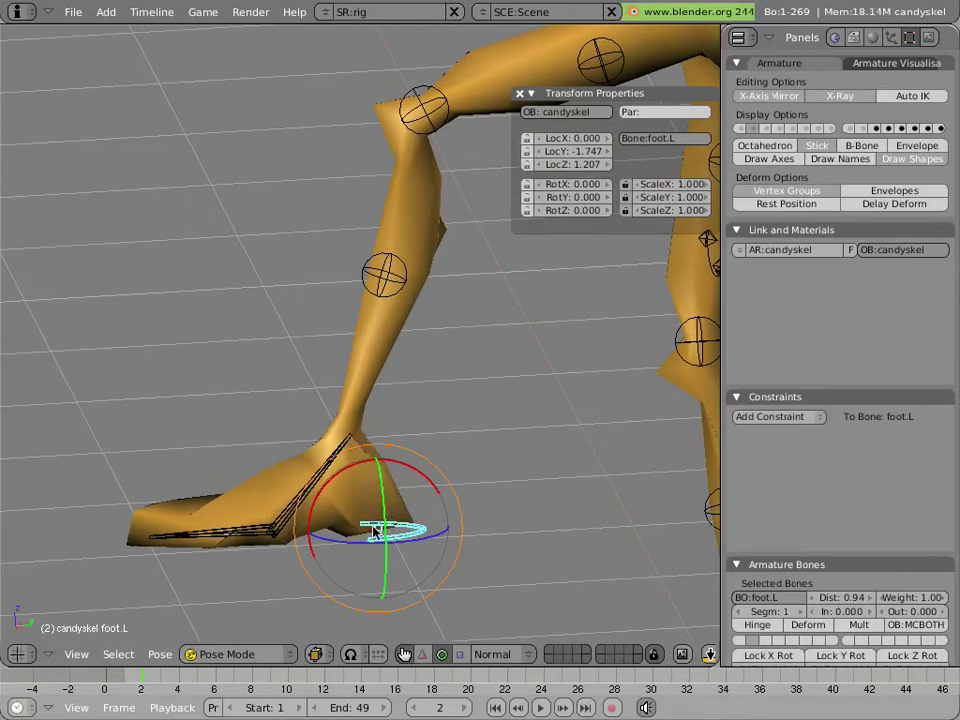
mouse_move(407, 474)
left_mouse_down()
mouse_move(398, 466)
mouse_move(424, 495)
left_mouse_up()
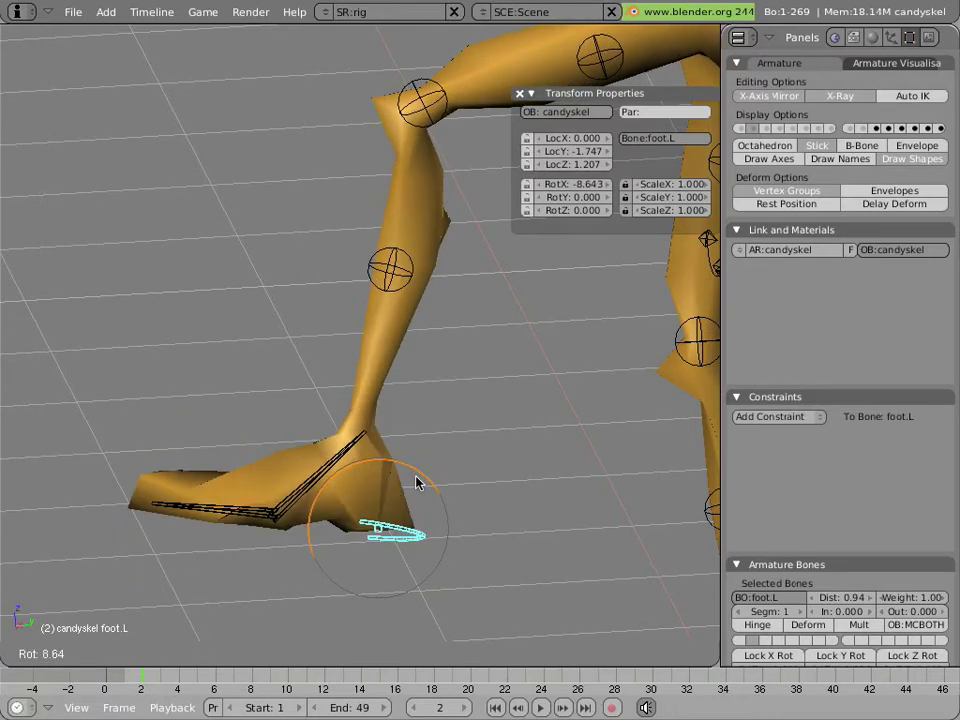
right_click(405, 379)
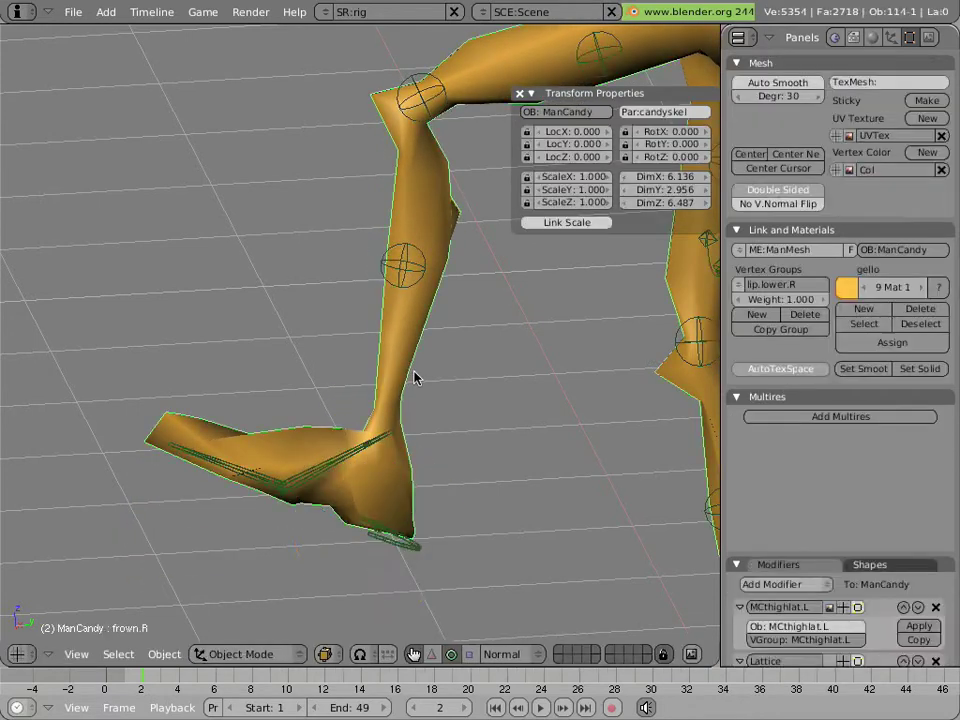
scroll(828, 460, "down", 8)
scroll(828, 460, "down", 2)
scroll(828, 460, "down", 3)
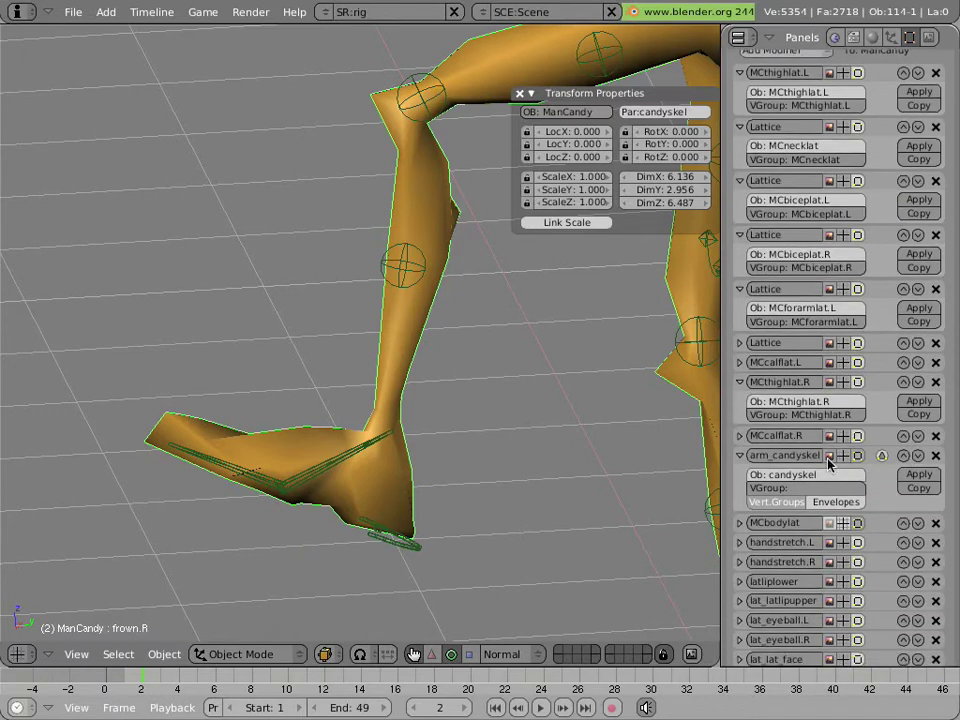
scroll(828, 460, "down", 3)
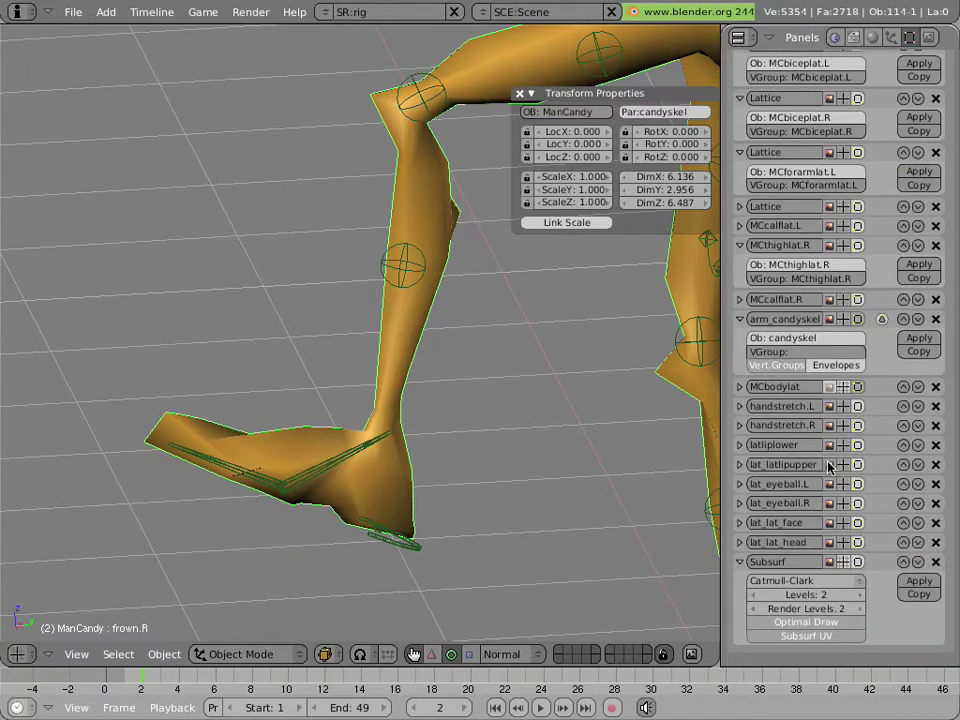
left_click(849, 562)
right_click(420, 542)
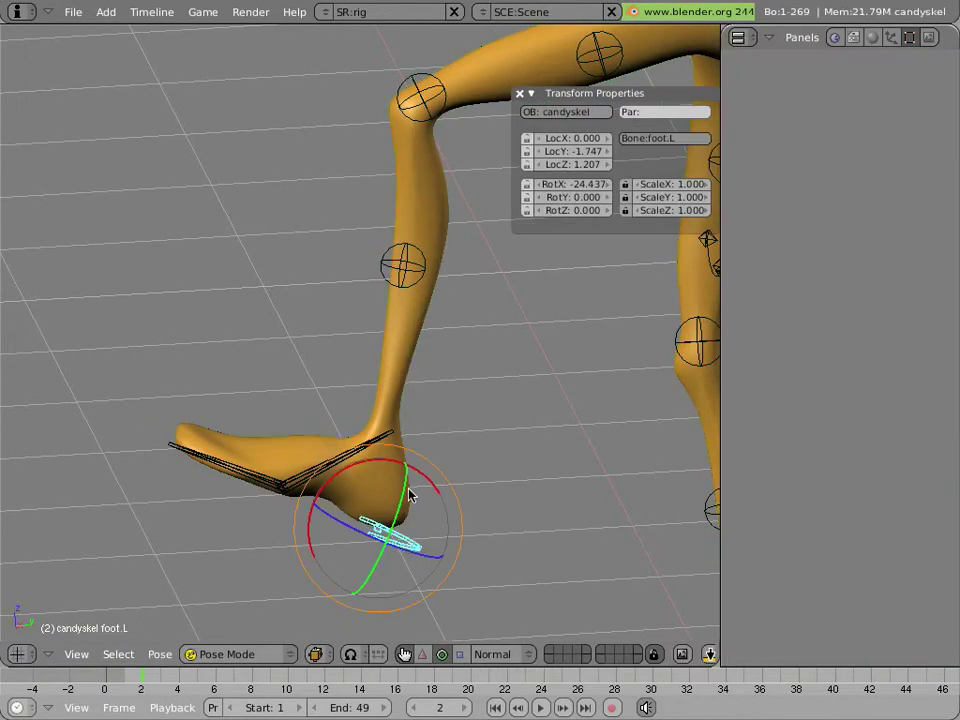
mouse_move(424, 489)
left_mouse_down()
mouse_move(408, 473)
mouse_move(418, 466)
left_mouse_up()
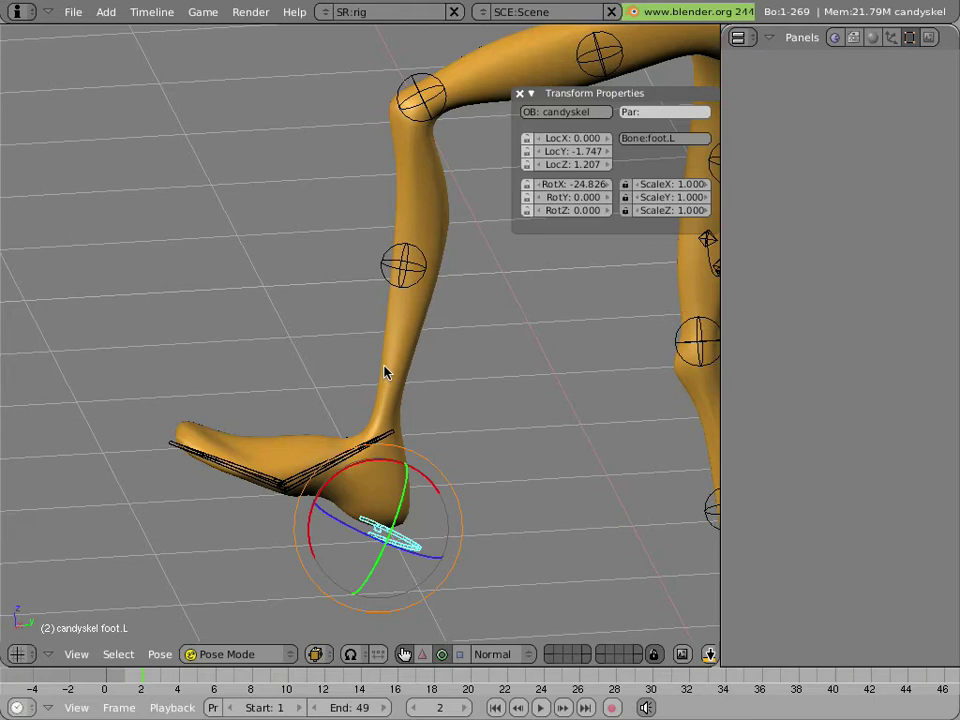
right_click(386, 371)
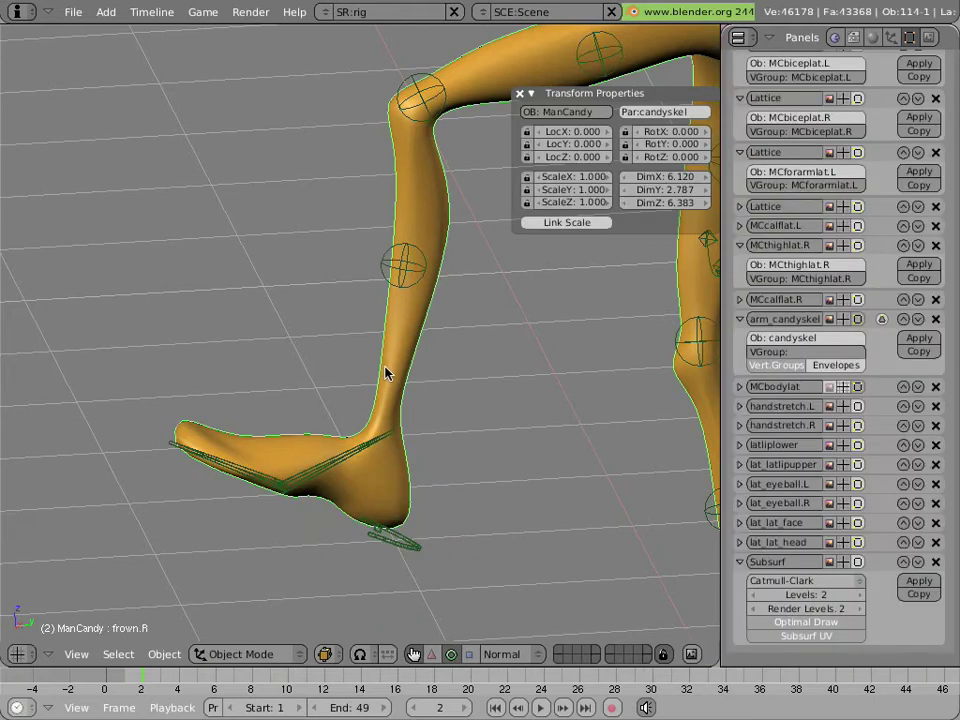
left_click(843, 562)
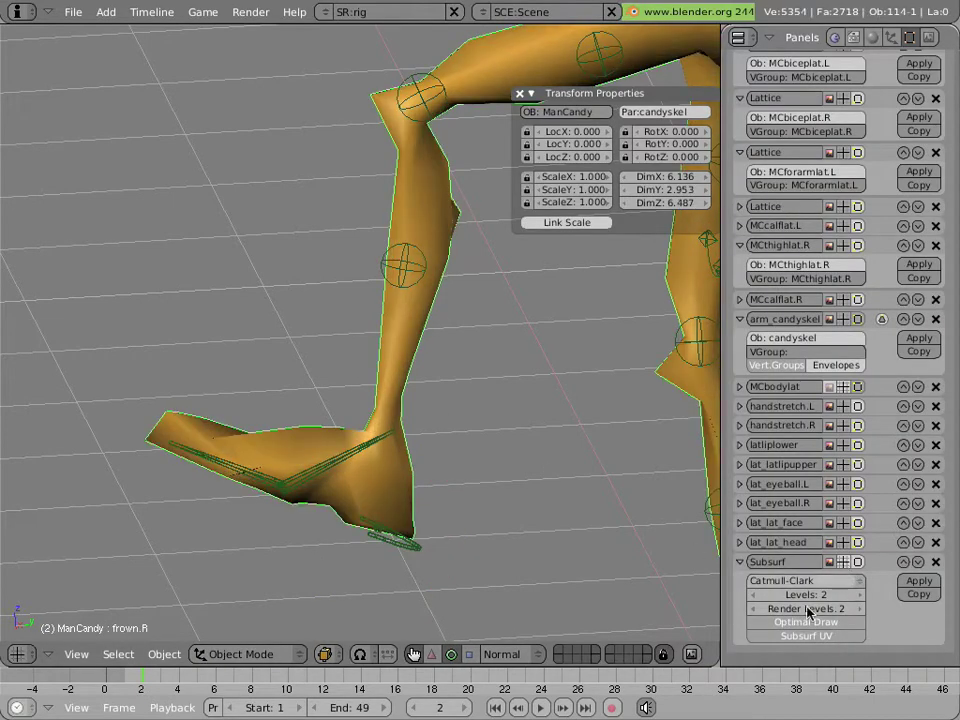
- Test-rotate ankle-angle.L and foot-angle.L, cancelling both so their rotations stay zero
right_click(347, 467)
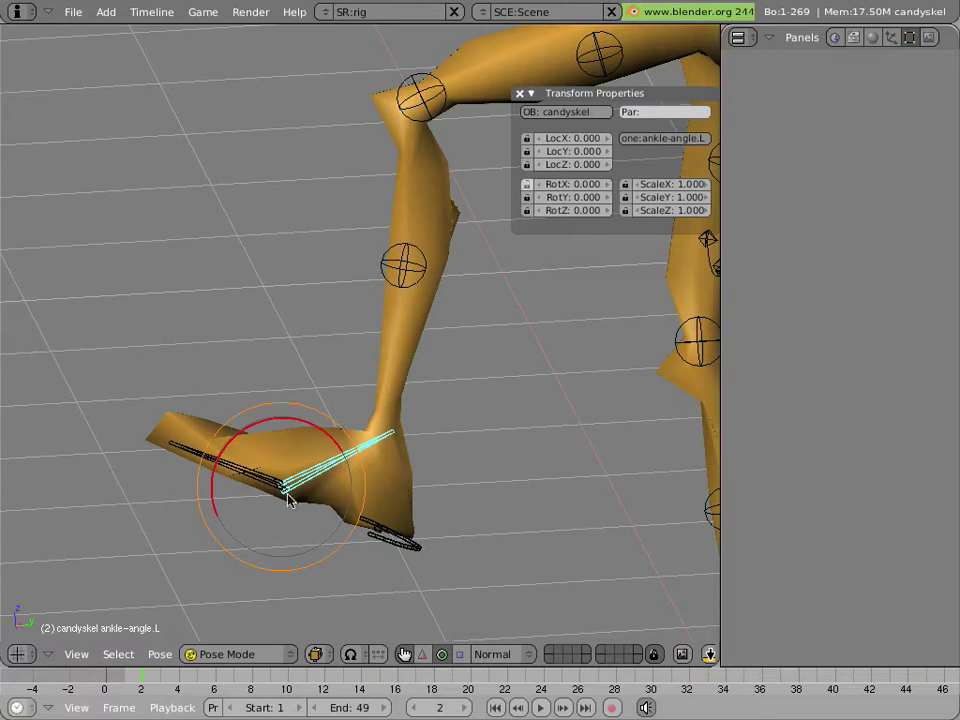
left_click_drag(320, 432, 287, 410)
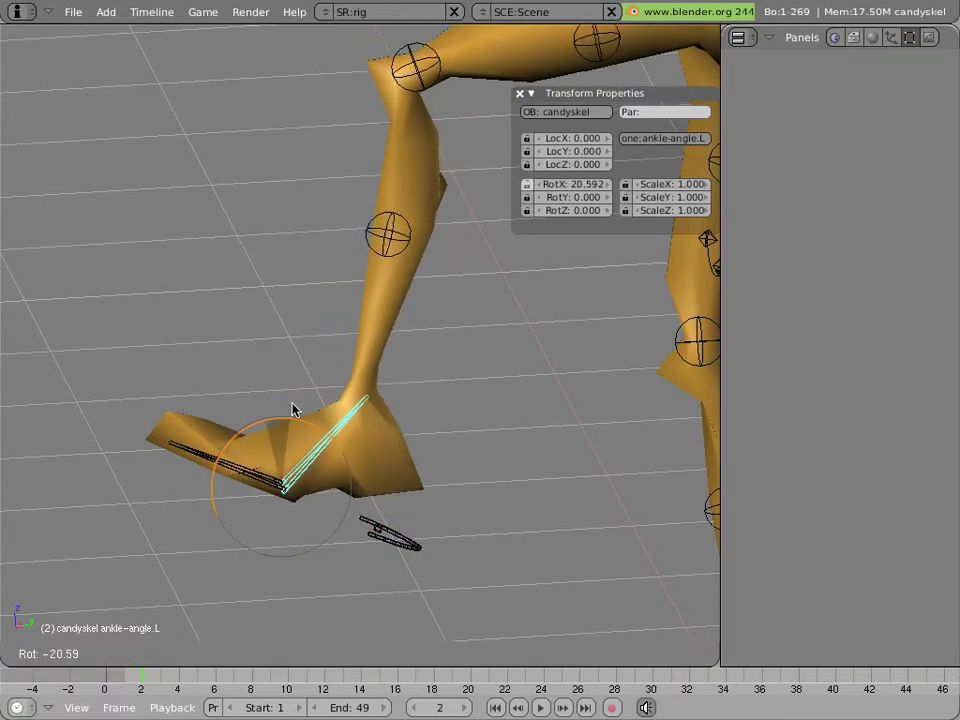
right_click(287, 410)
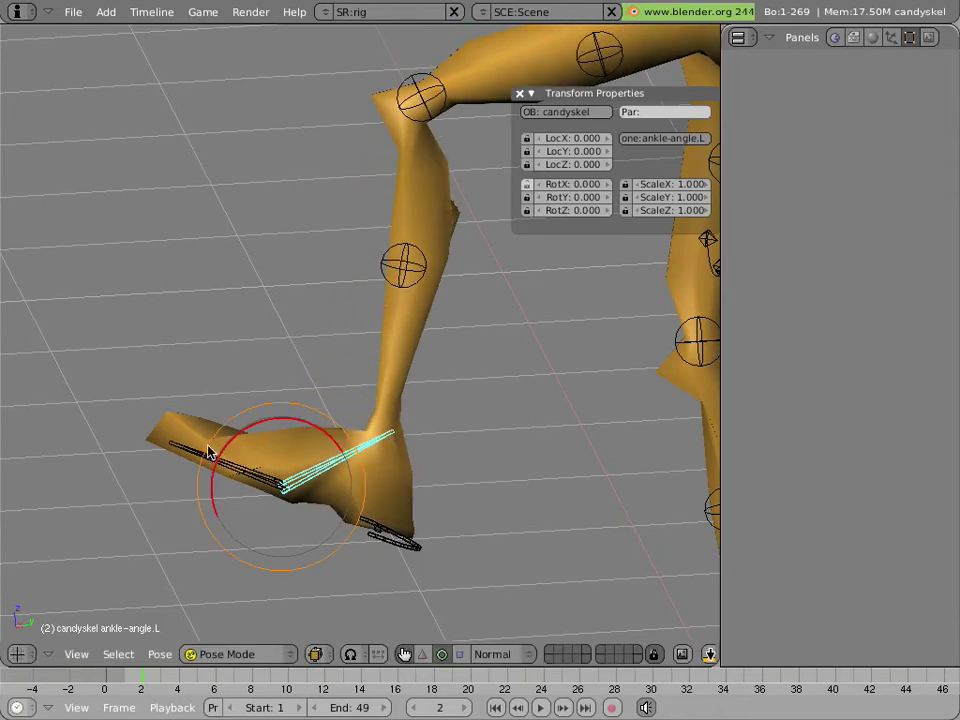
right_click(225, 437)
mouse_move(247, 430)
left_mouse_down()
mouse_move(291, 422)
mouse_move(268, 446)
left_mouse_up()
right_click(268, 446)
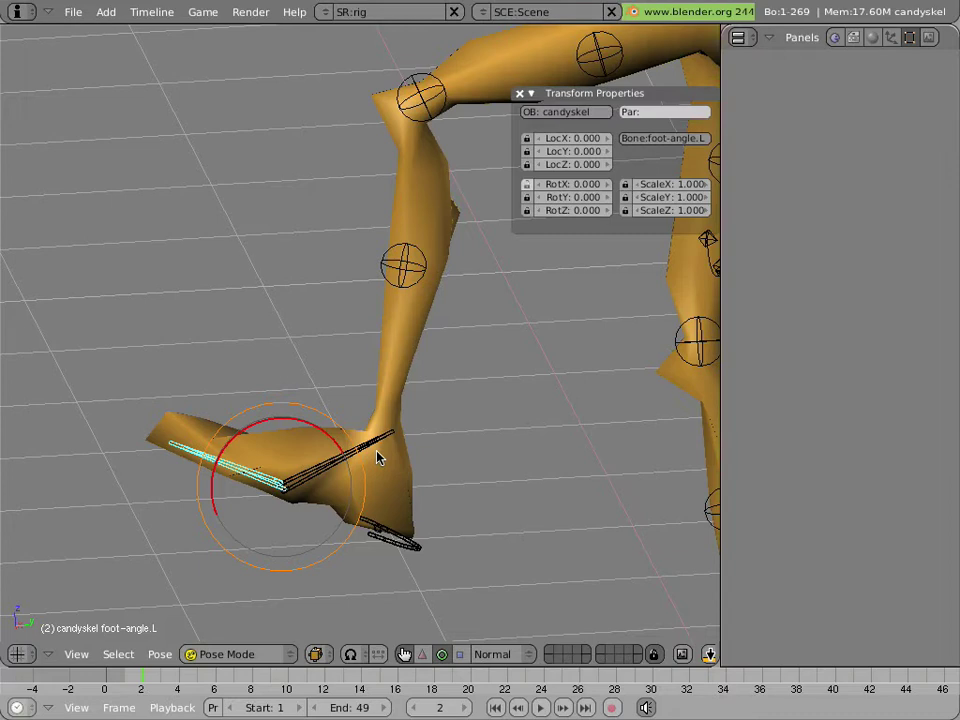
scroll(378, 457, "down", 3)
right_click(378, 459)
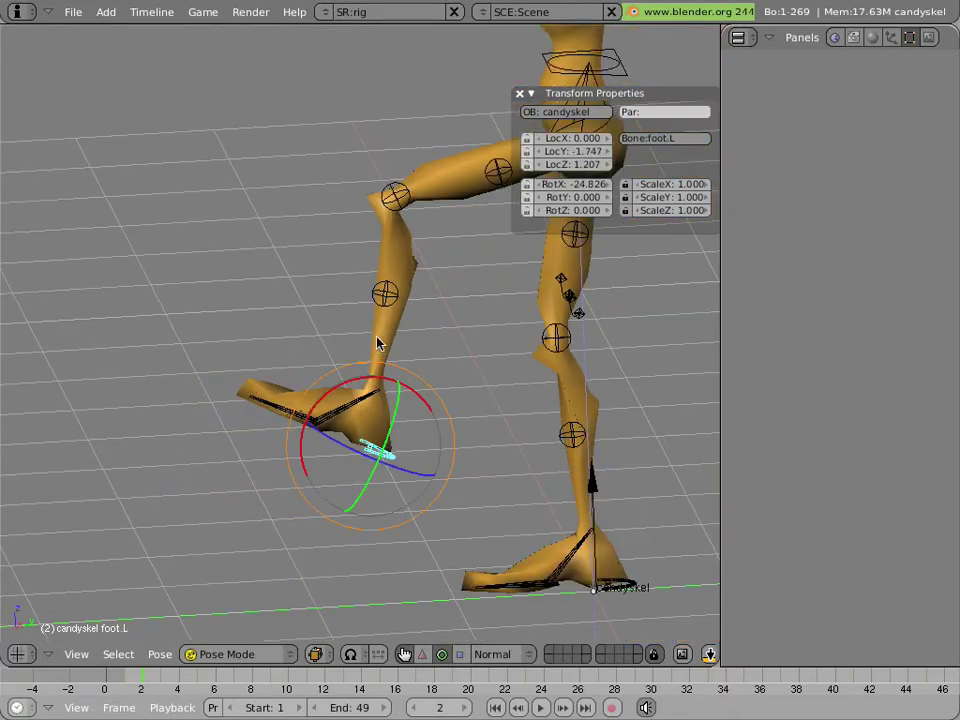
mouse_move(378, 343)
middle_mouse_down("shift")
mouse_move(306, 358)
mouse_move(297, 392)
middle_mouse_up("shift")
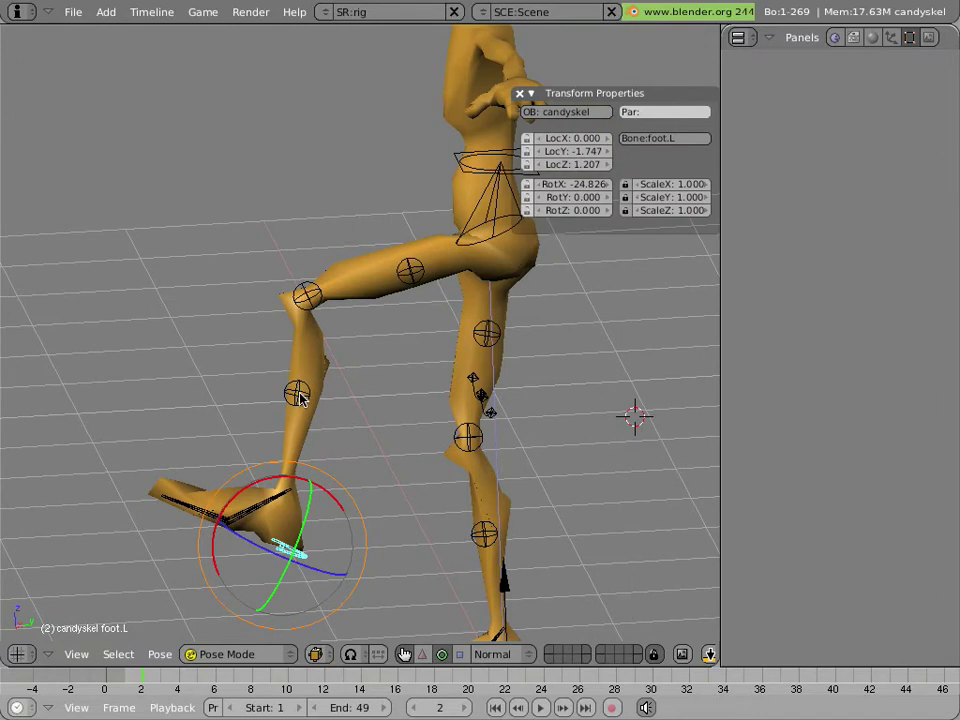
right_click(297, 392)
right_click(310, 296)
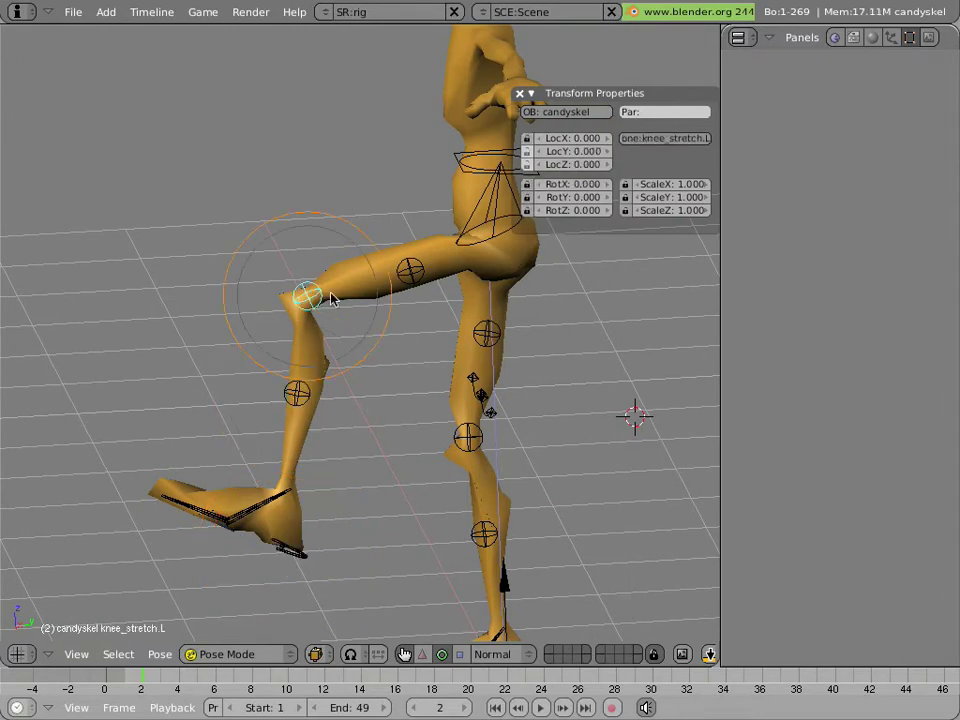
right_click(408, 289)
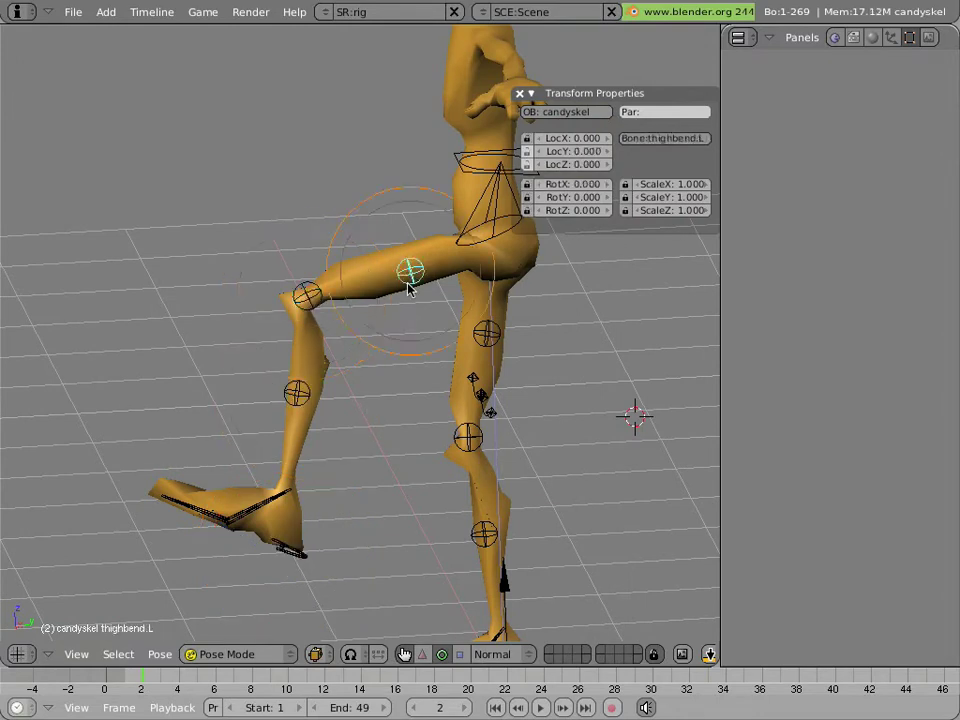
middle_click_drag(408, 289, 391, 414)
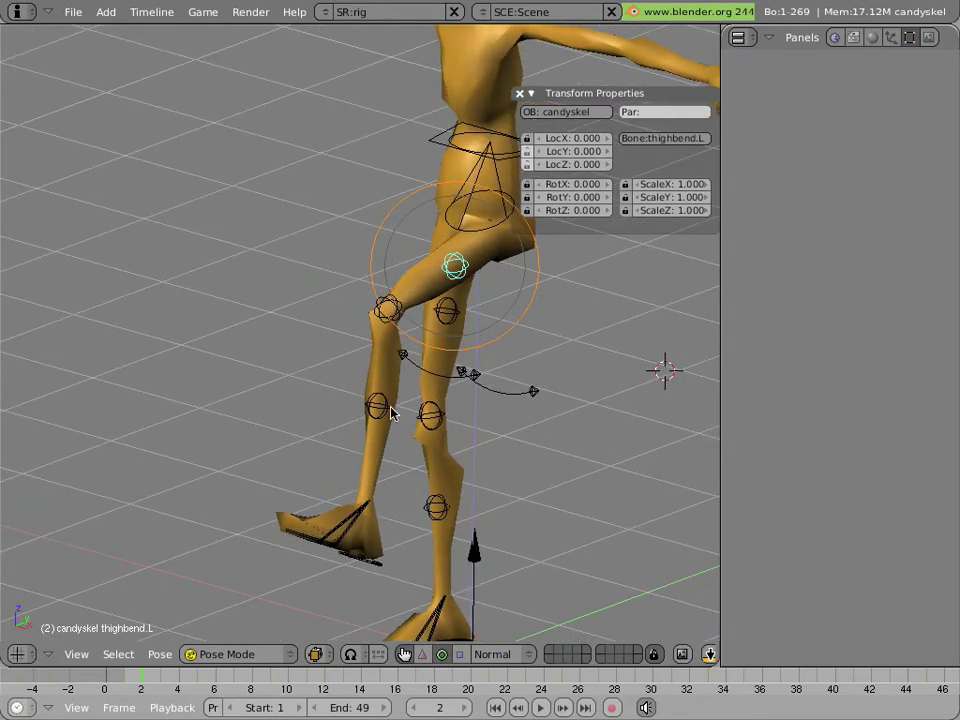
right_click(527, 394)
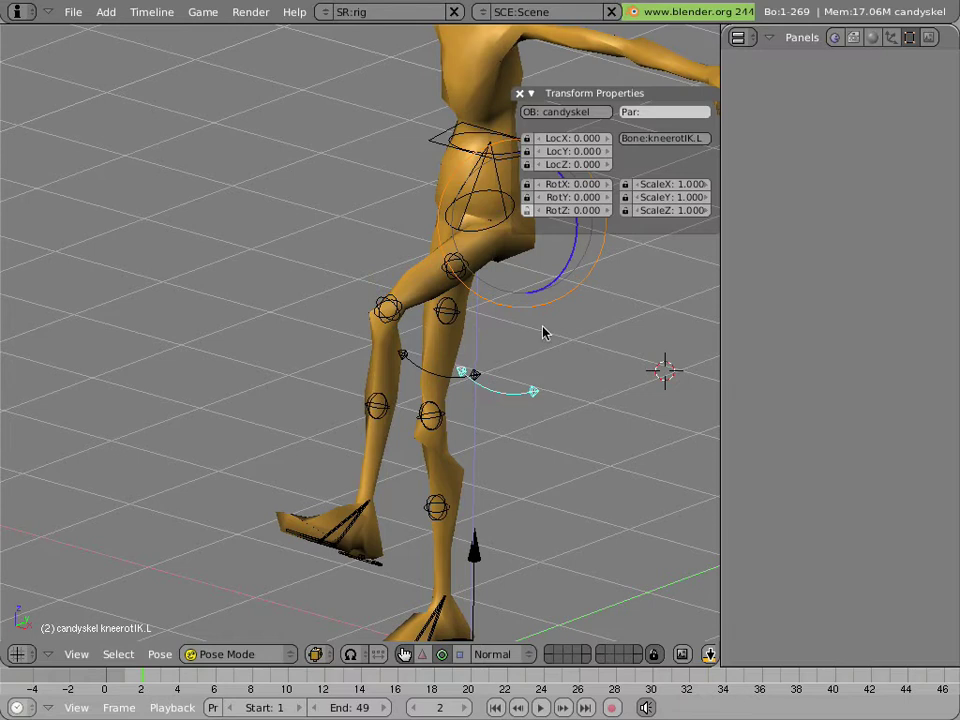
mouse_move(548, 304)
left_mouse_down()
mouse_move(497, 392)
mouse_move(636, 306)
mouse_move(641, 285)
mouse_move(484, 413)
mouse_move(495, 407)
left_mouse_up()
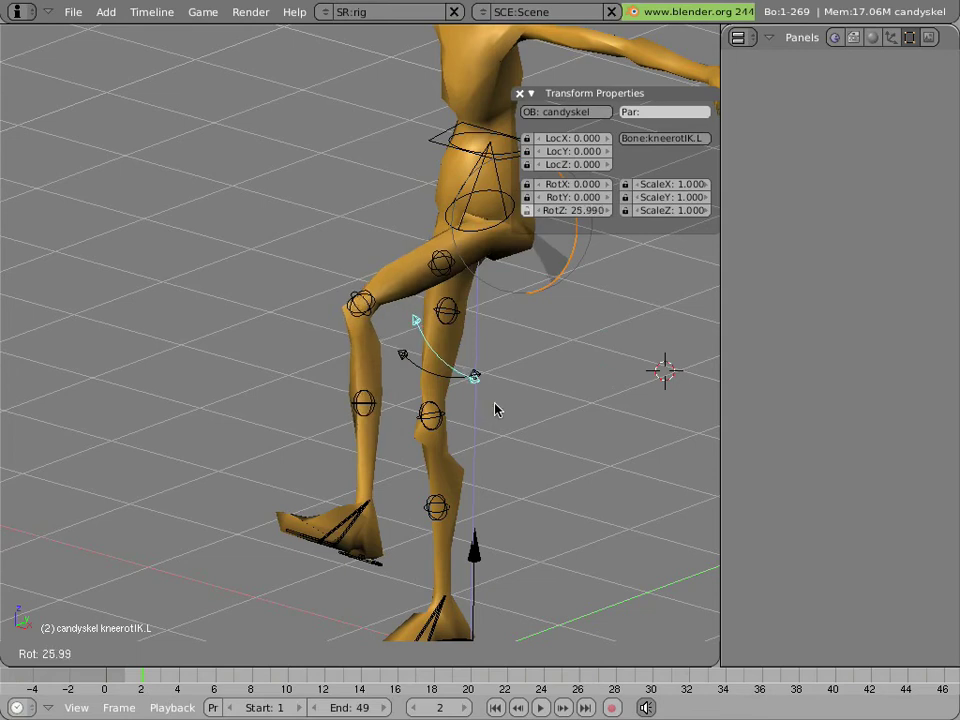
key("Escape")
key("Home")
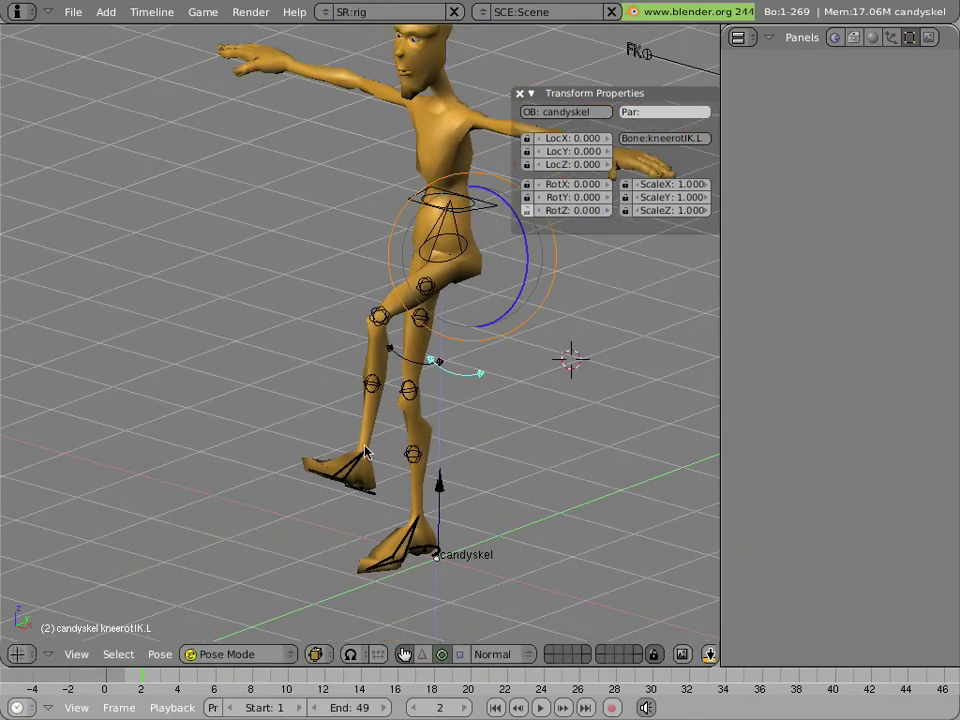
scroll(517, 393, "up", 2)
middle_click_drag(517, 393, 344, 391)
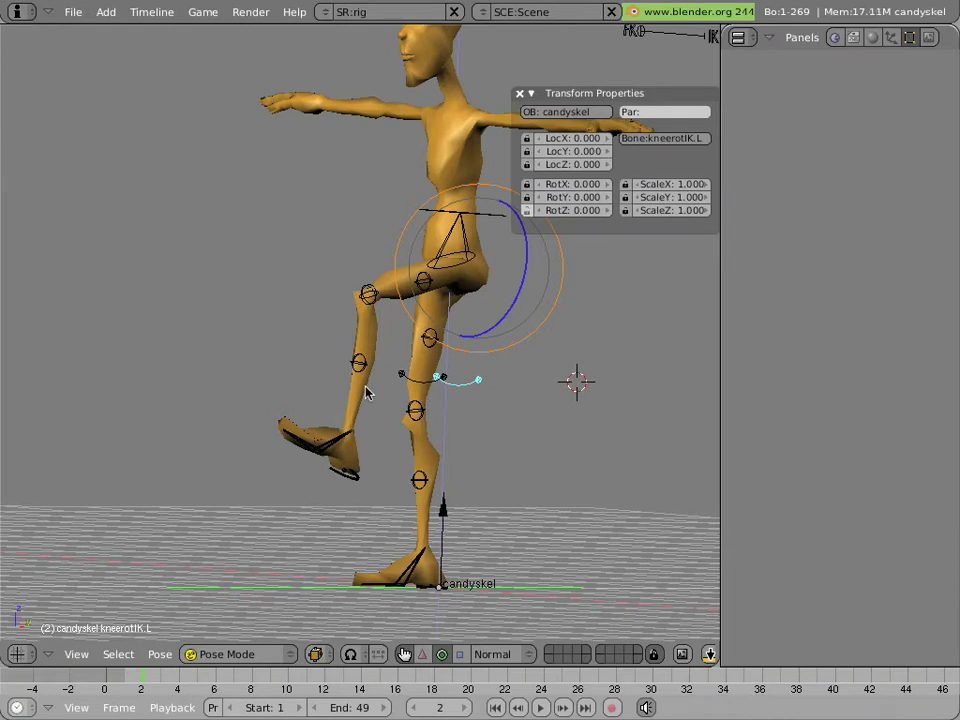
middle_click_drag(366, 392, 466, 432)
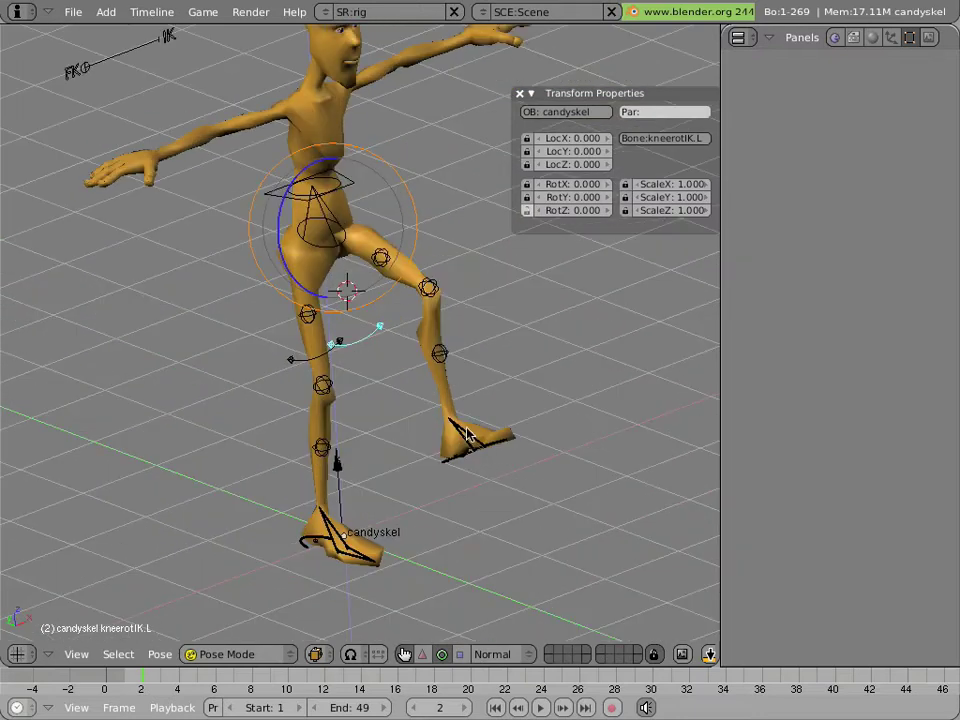
right_click(430, 286)
- Move the knee stretch ball, raise foot.L, and reposition the knee ball
mouse_move(505, 300)
middle_mouse_down()
mouse_move(392, 319)
mouse_move(223, 324)
mouse_move(443, 348)
mouse_move(450, 362)
middle_mouse_up()
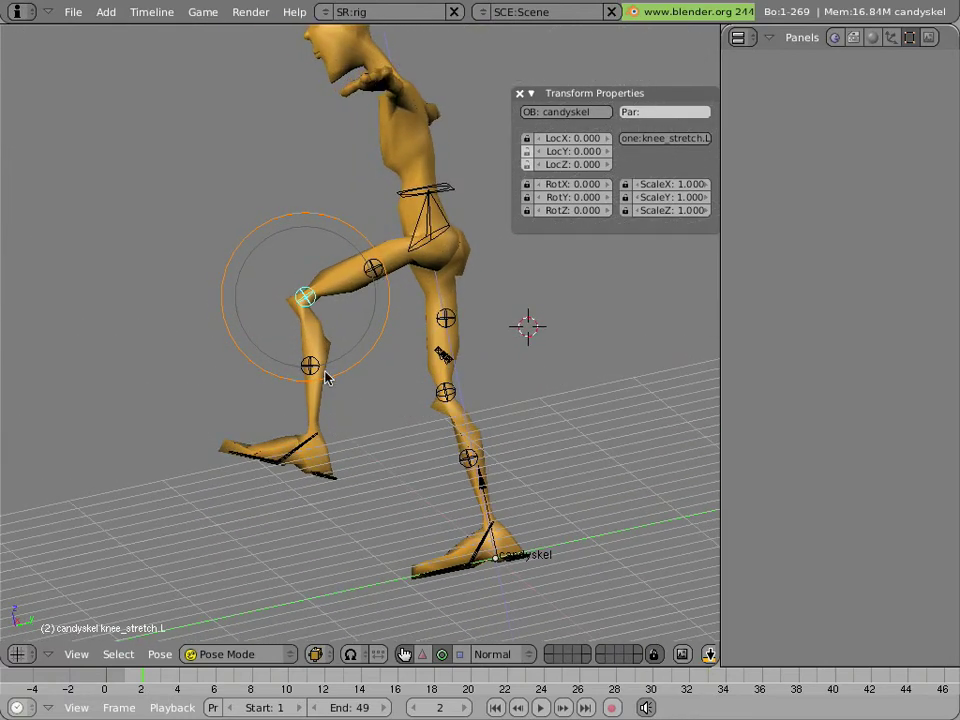
key("g")
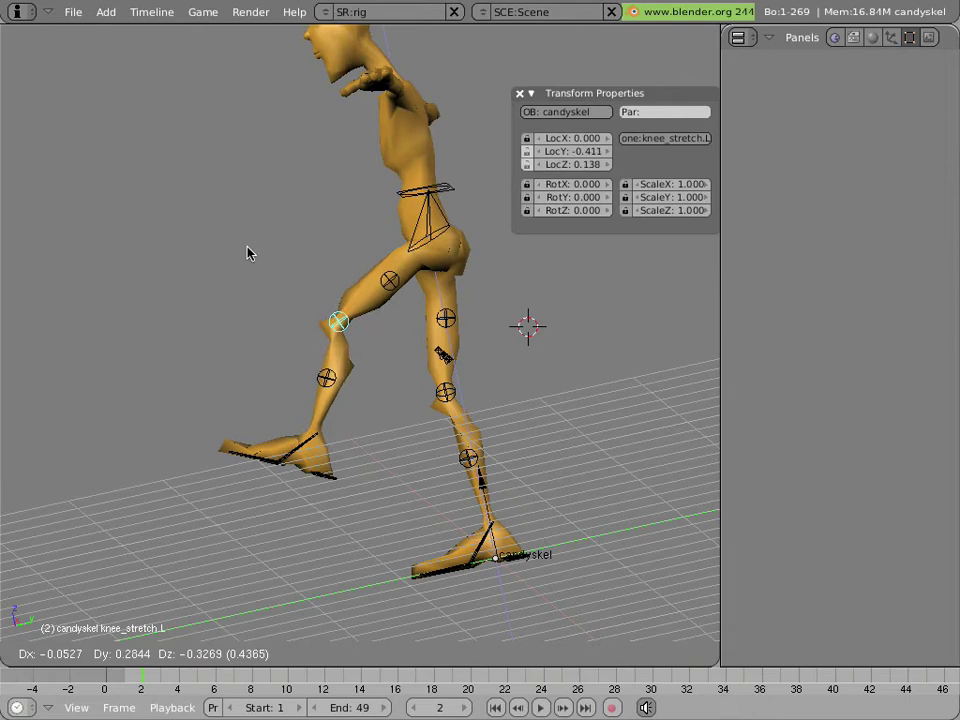
left_click(225, 234)
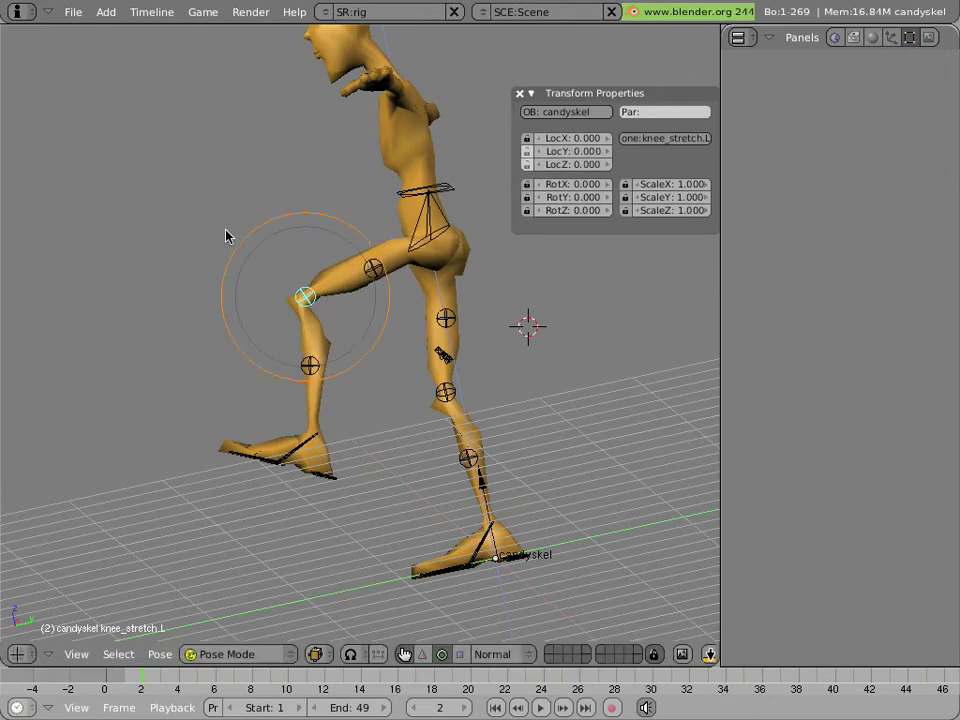
right_click(340, 478)
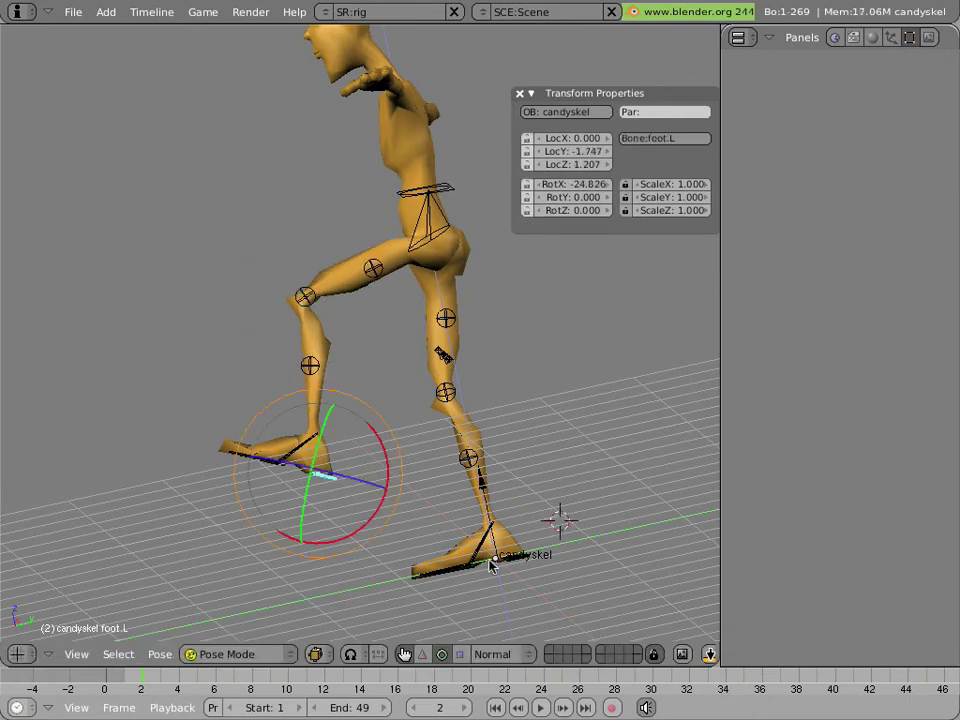
key("g")
left_click(480, 420)
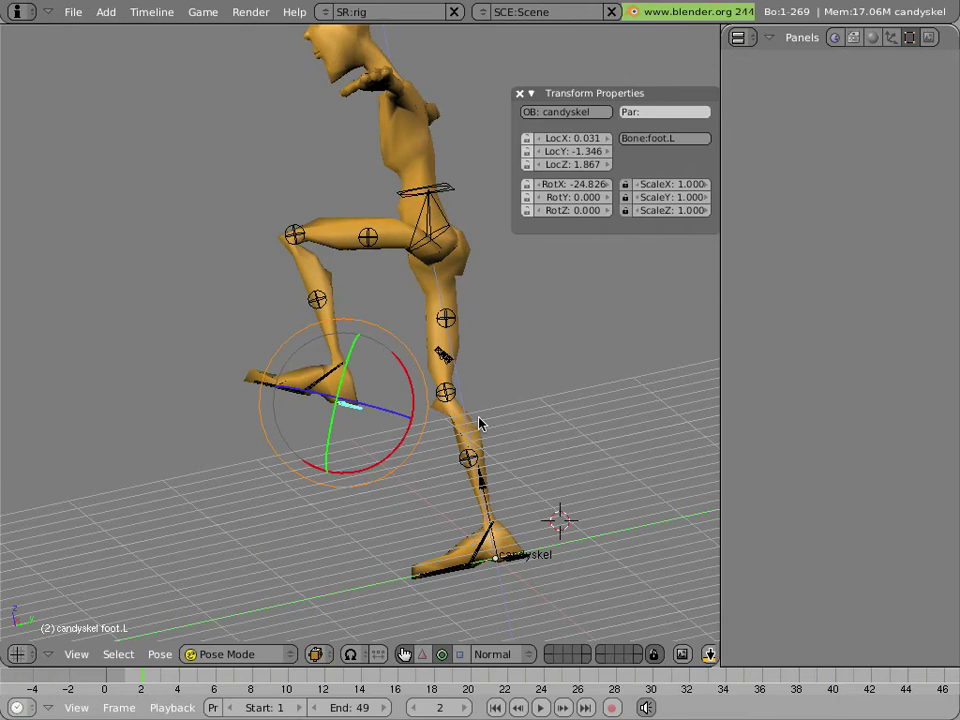
right_click(290, 241)
key("g")
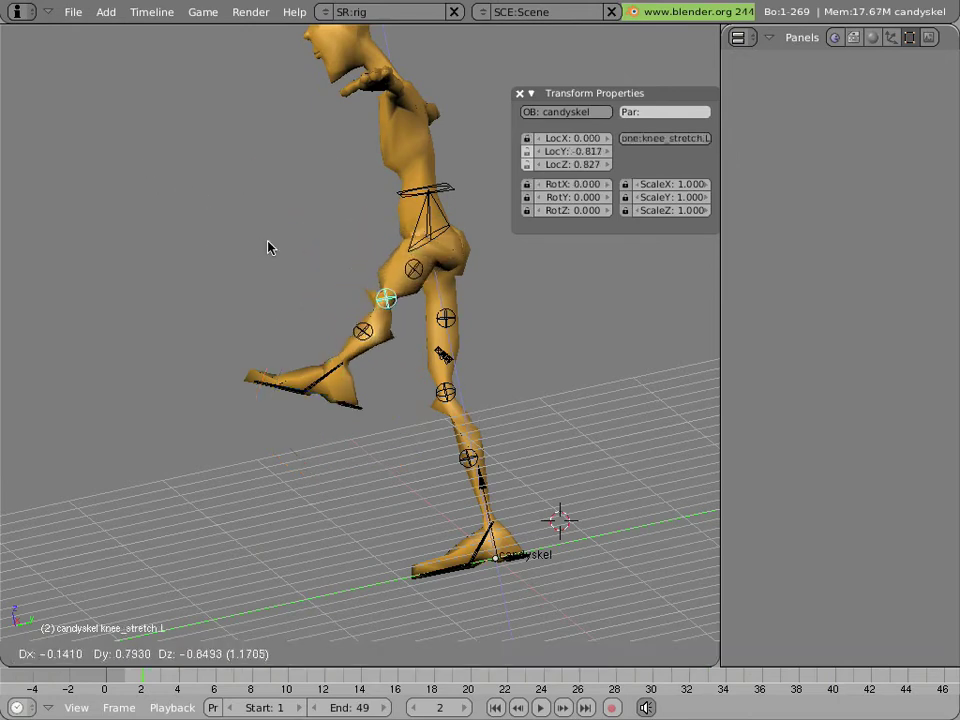
left_click(268, 246)
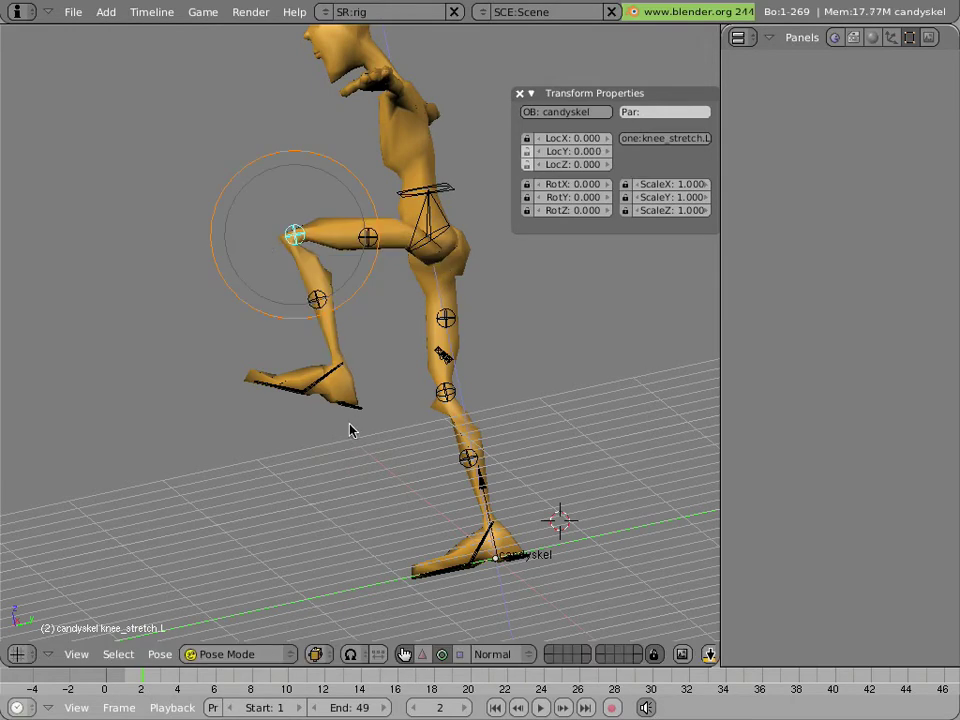
- Step foot.L far forward, pull knee_stretch.L out, and select all bones
right_click(396, 412)
key("g")
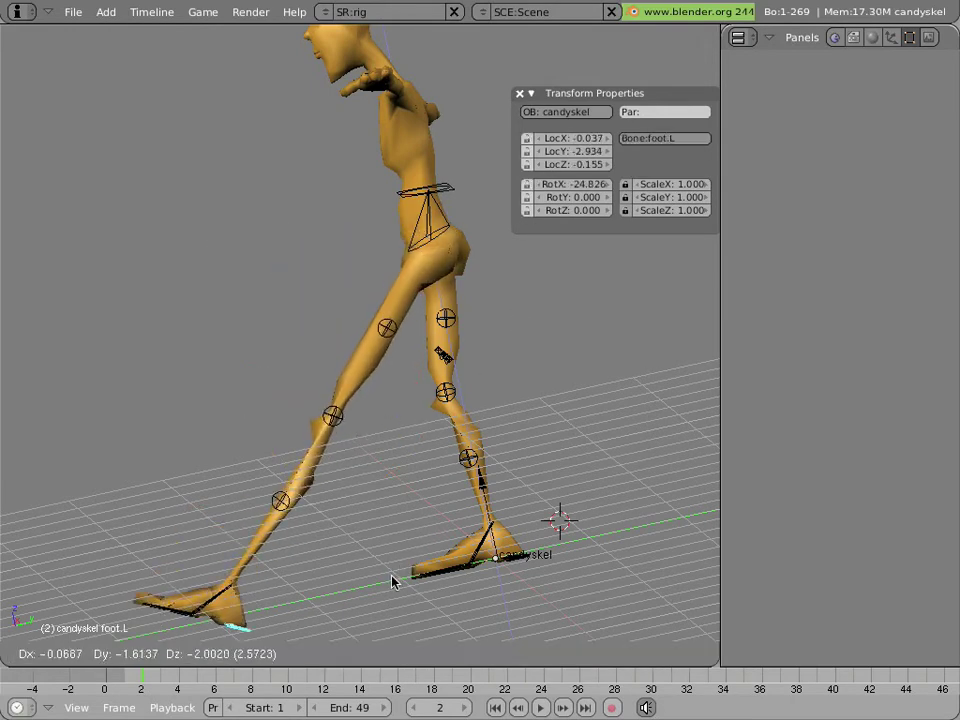
left_click(300, 430)
right_click(331, 416)
key("g")
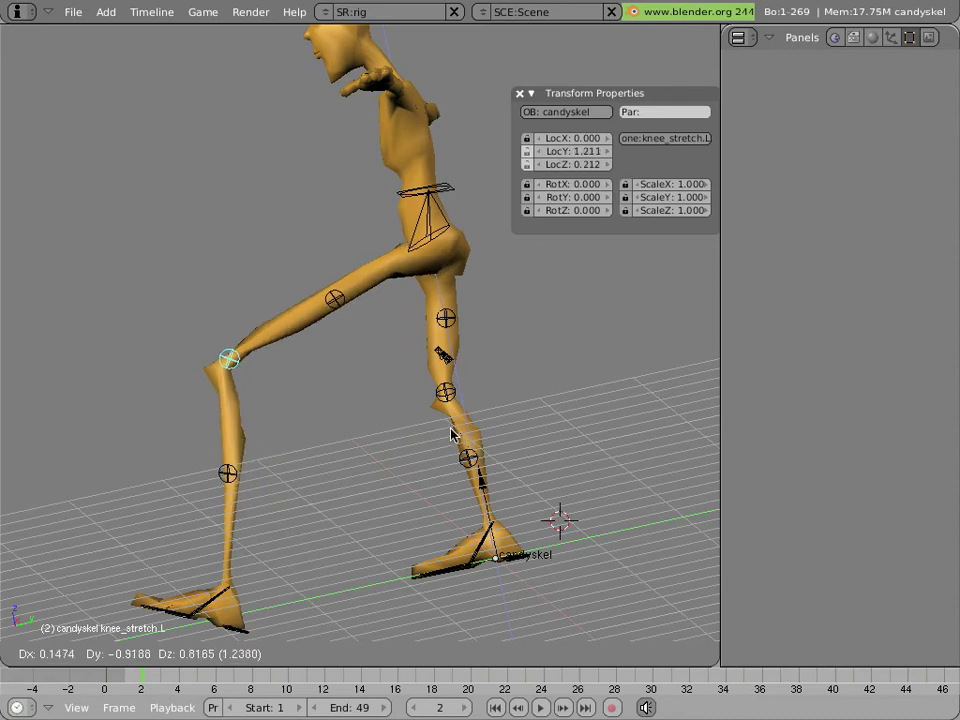
left_click(450, 432)
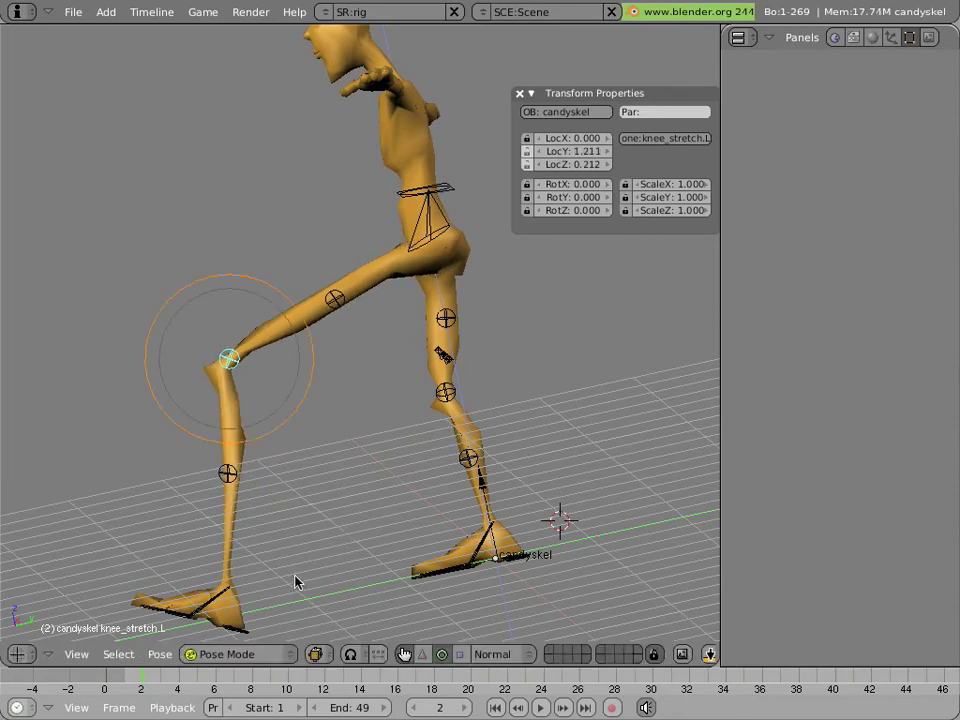
key("a")
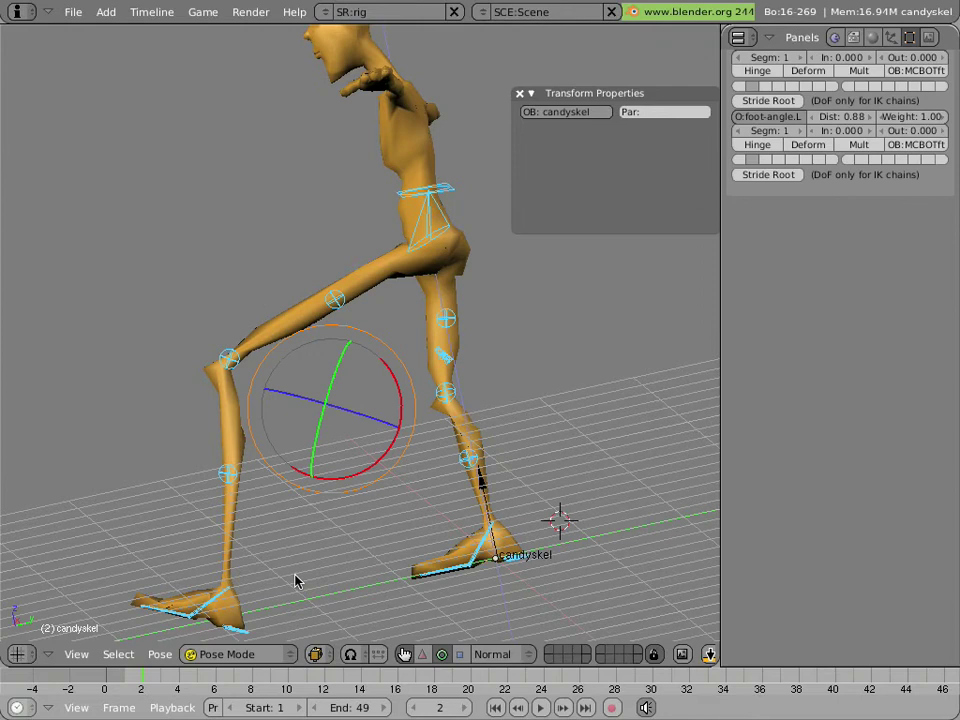
- Clear all bone rotations and raise the left foot to bend the knee
mouse_move(295, 581)
middle_mouse_down()
mouse_move(309, 568)
mouse_move(214, 450)
mouse_move(356, 469)
mouse_move(400, 568)
middle_mouse_up()
key("alt+r")
left_click(279, 450)
right_click(379, 587)
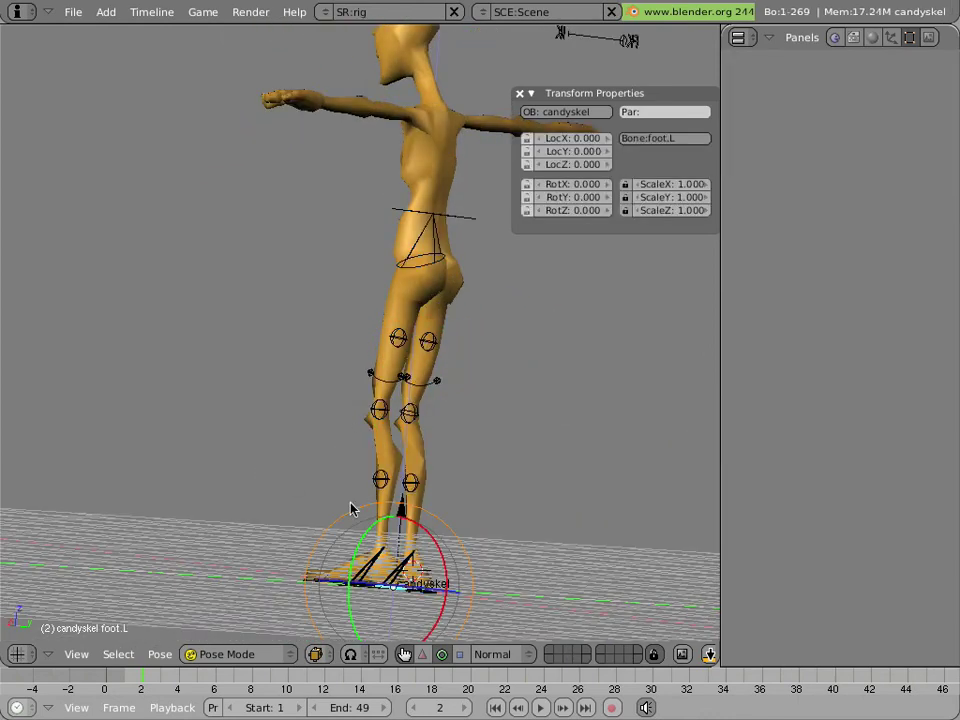
middle_click_drag(354, 508, 497, 565)
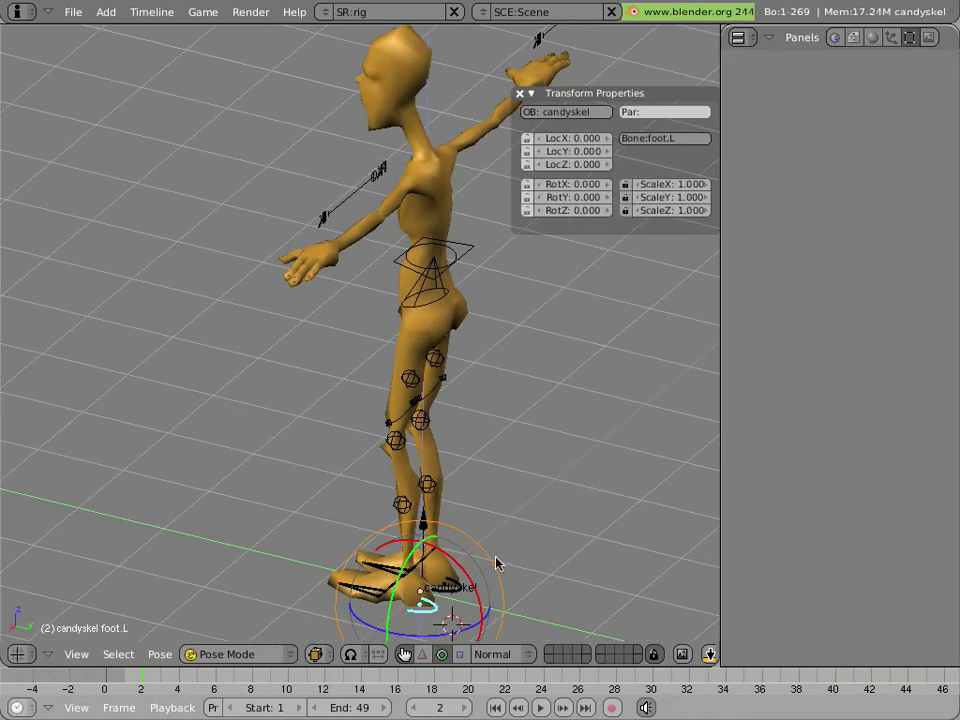
key("g")
left_click(451, 439)
- Select kneerotIK.L, then test-drag knee_stretch.L and cancel it back to zero
mouse_move(451, 439)
middle_mouse_down()
mouse_move(470, 462)
mouse_move(465, 388)
middle_mouse_up()
right_click(461, 349)
scroll(488, 347, "up", 3)
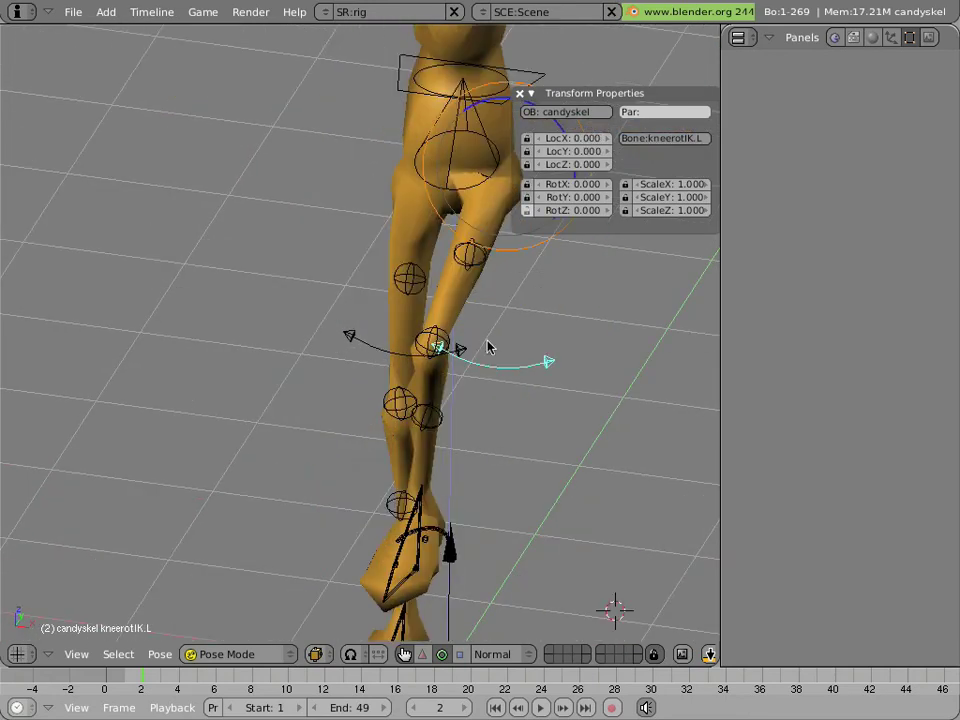
right_click(440, 346)
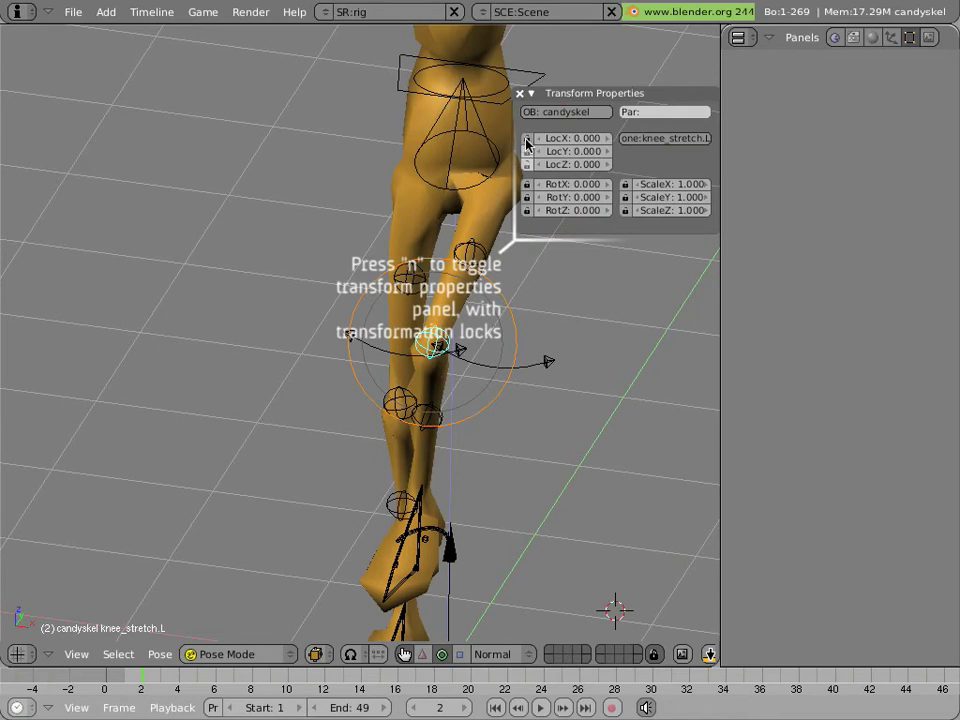
key("g")
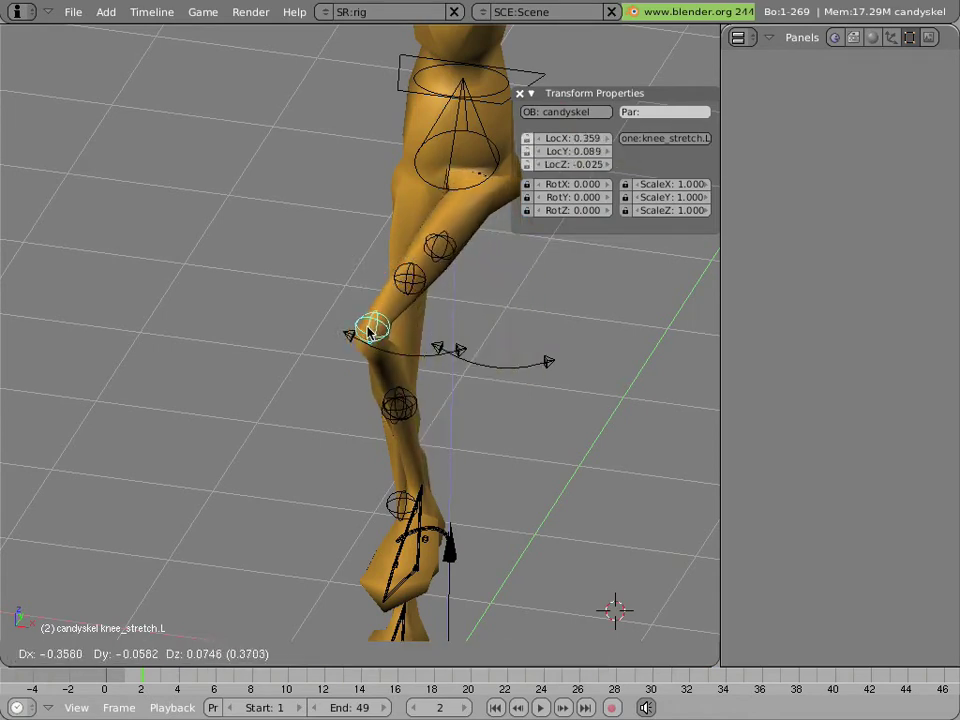
key("Escape")
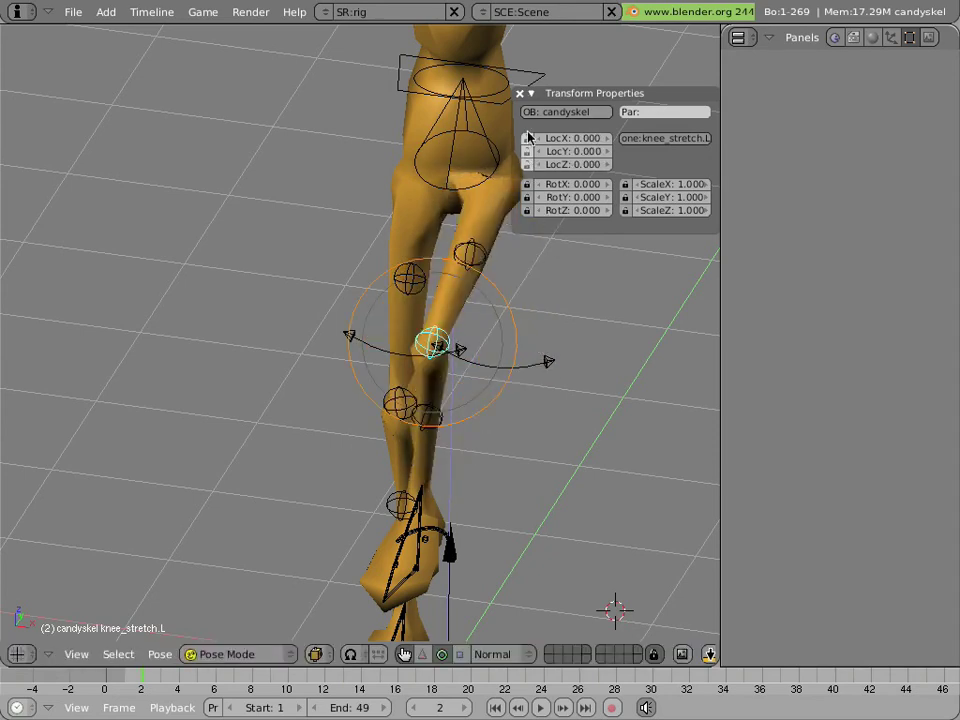
- Move the left foot controller to a new raised position
middle_click_drag(606, 347, 432, 314)
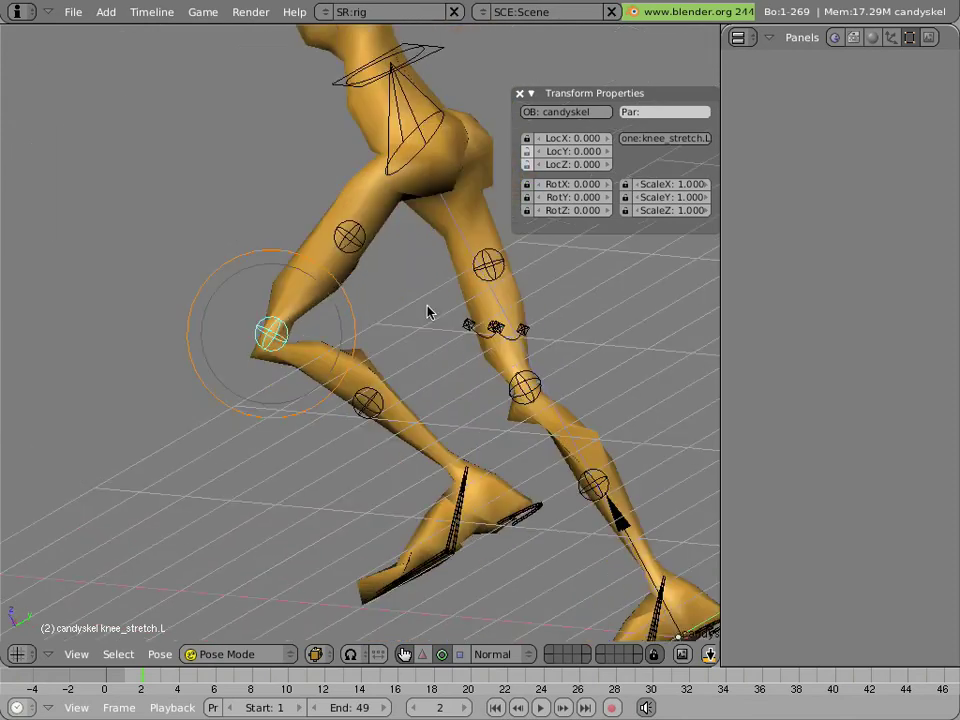
scroll(432, 314, "down", 1)
right_click(352, 266)
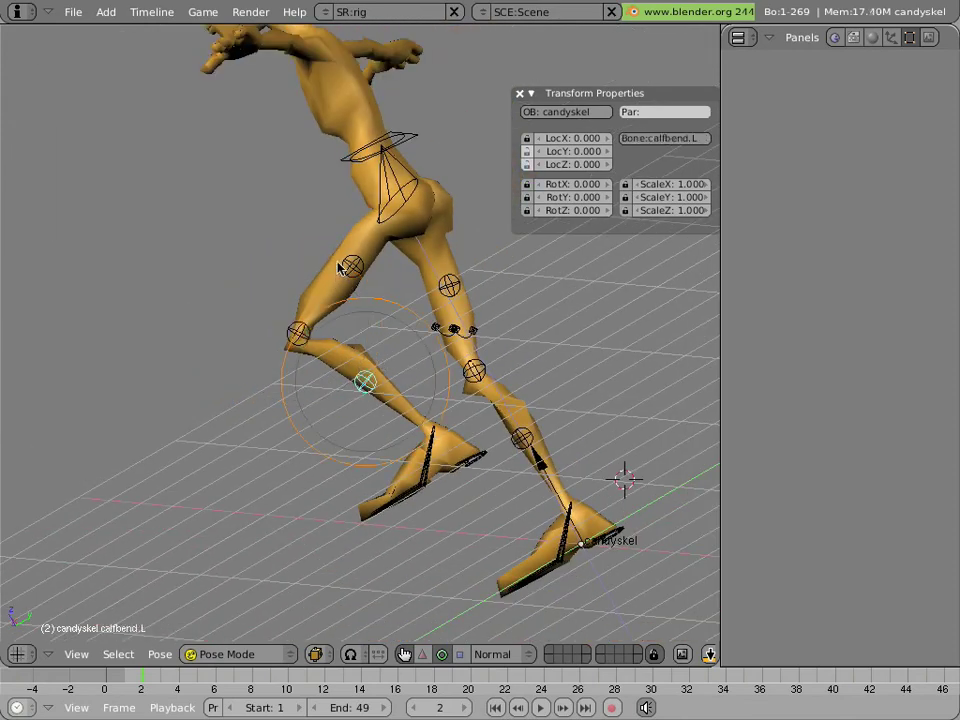
middle_click_drag(404, 305, 506, 390)
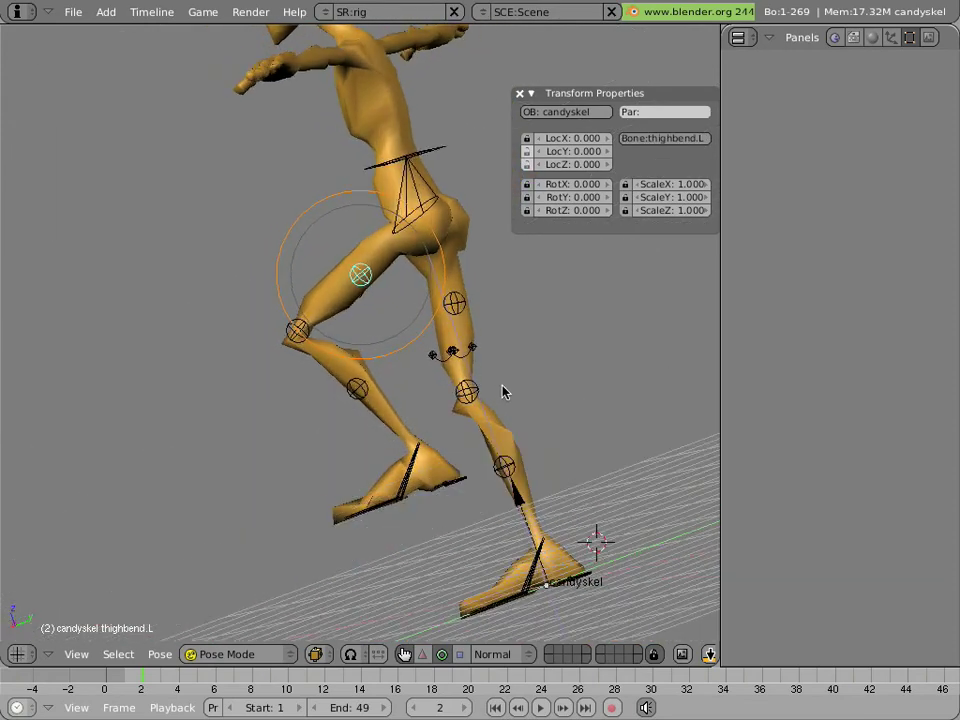
right_click(426, 485)
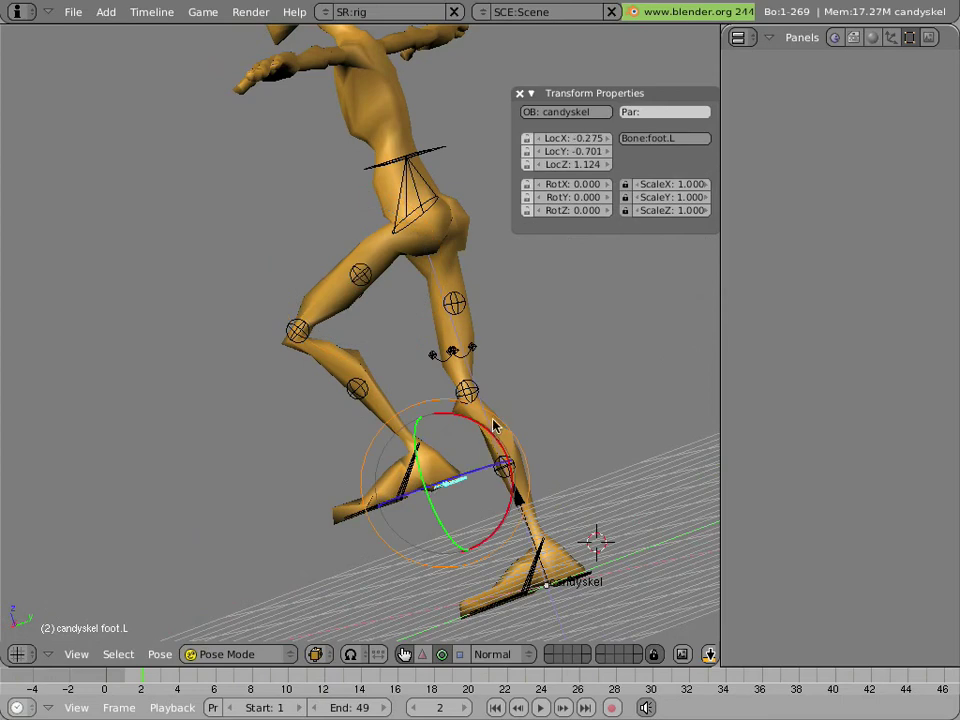
key("g")
left_click(407, 426)
- Bow the calf and thigh with calfbend.L and thighbend.L, and tilt the foot about 32 degrees
right_click(316, 371)
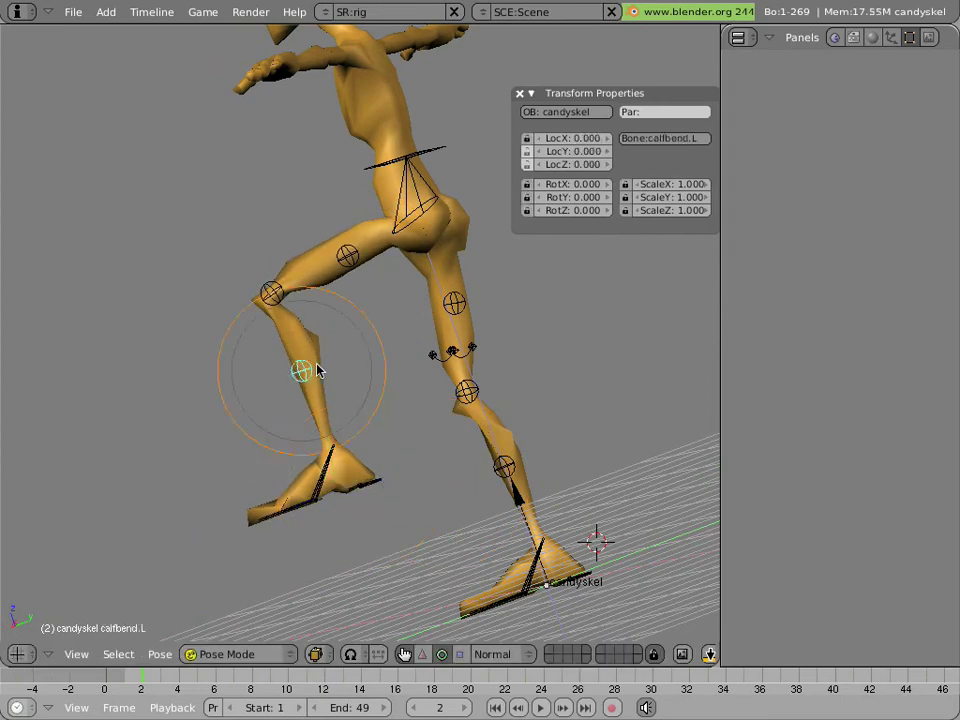
key("g")
left_click(404, 366)
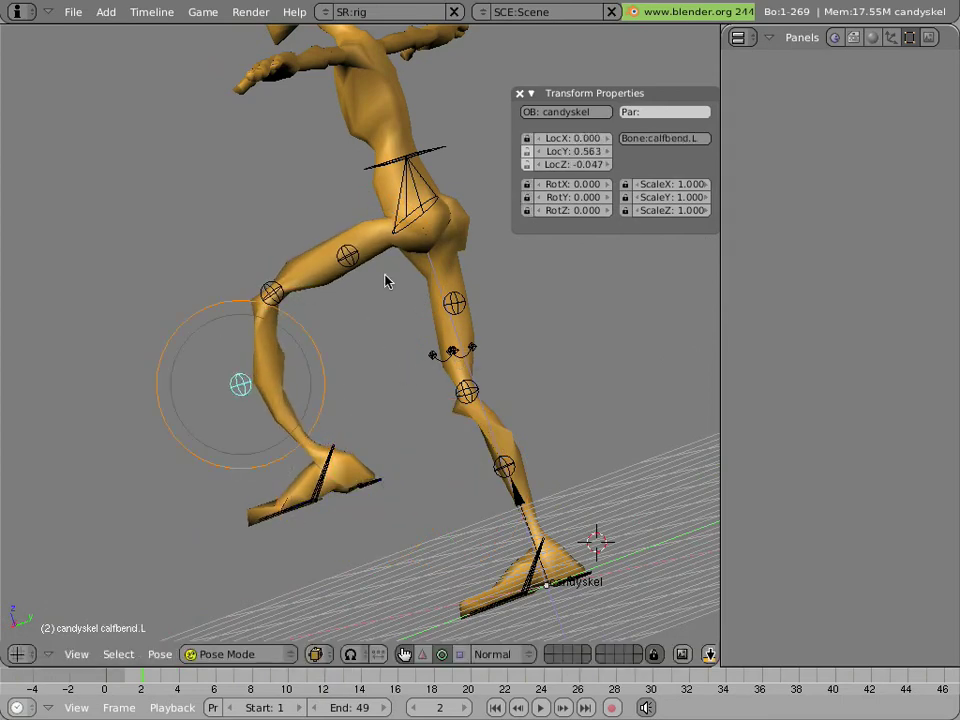
right_click(352, 258)
key("g")
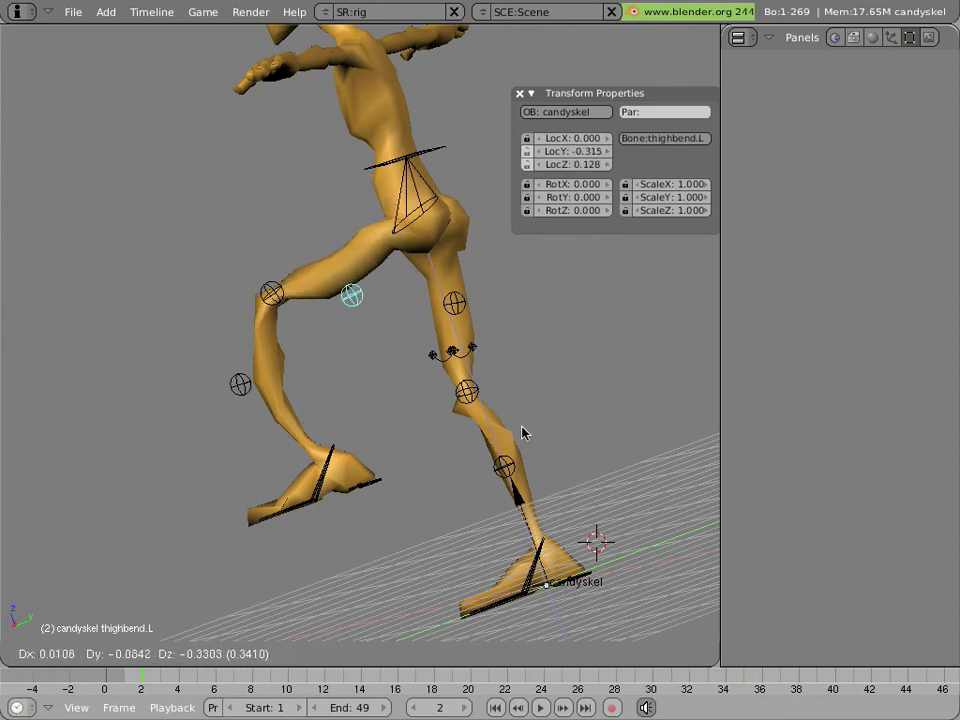
left_click(526, 437)
right_click(344, 497)
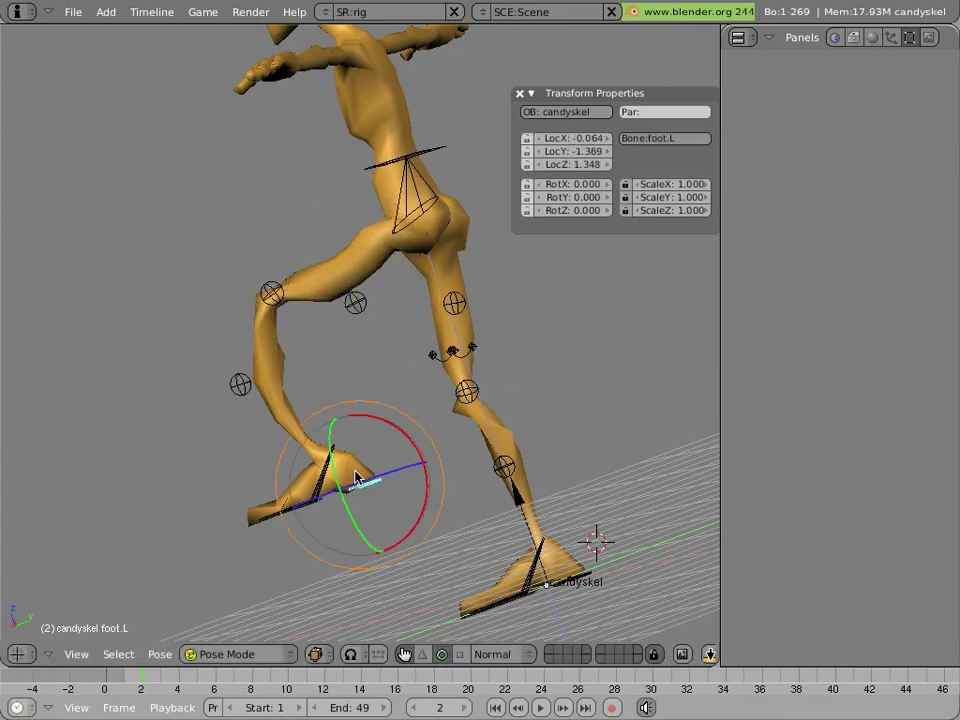
key("r")
left_click(365, 413)
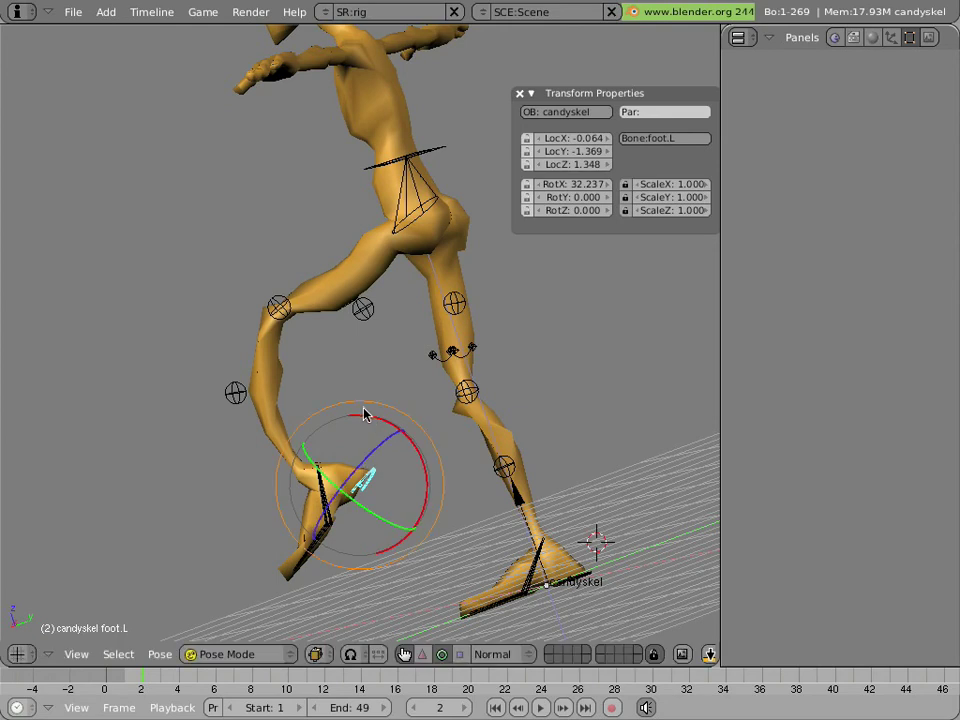
- Clear rotation and location on all bones, undoing the curved raised left leg
key("a")
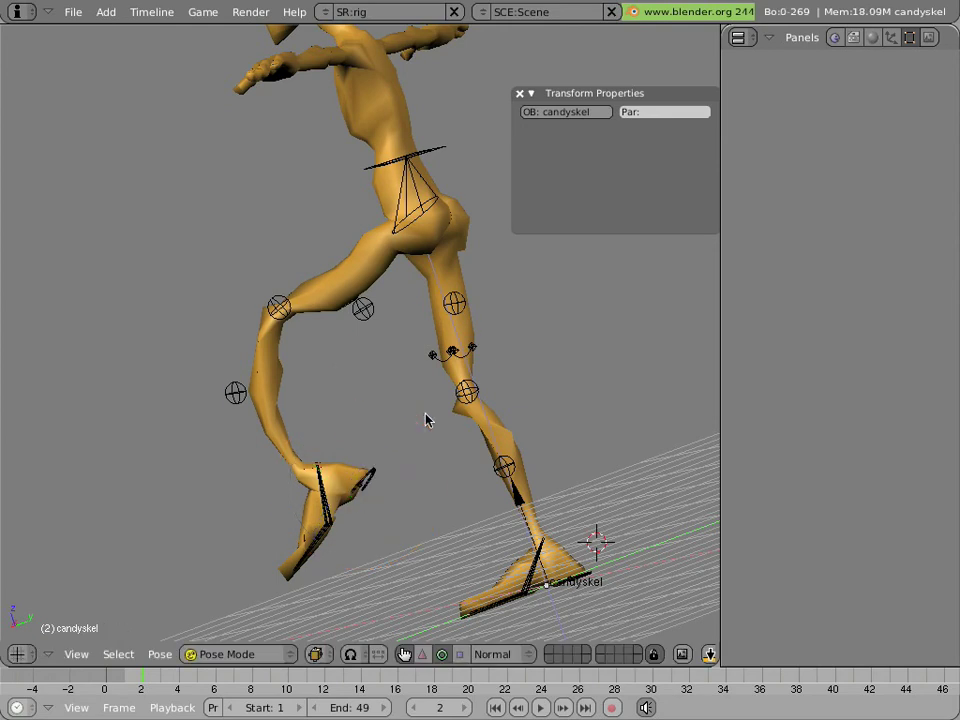
key("a")
key("alt+r")
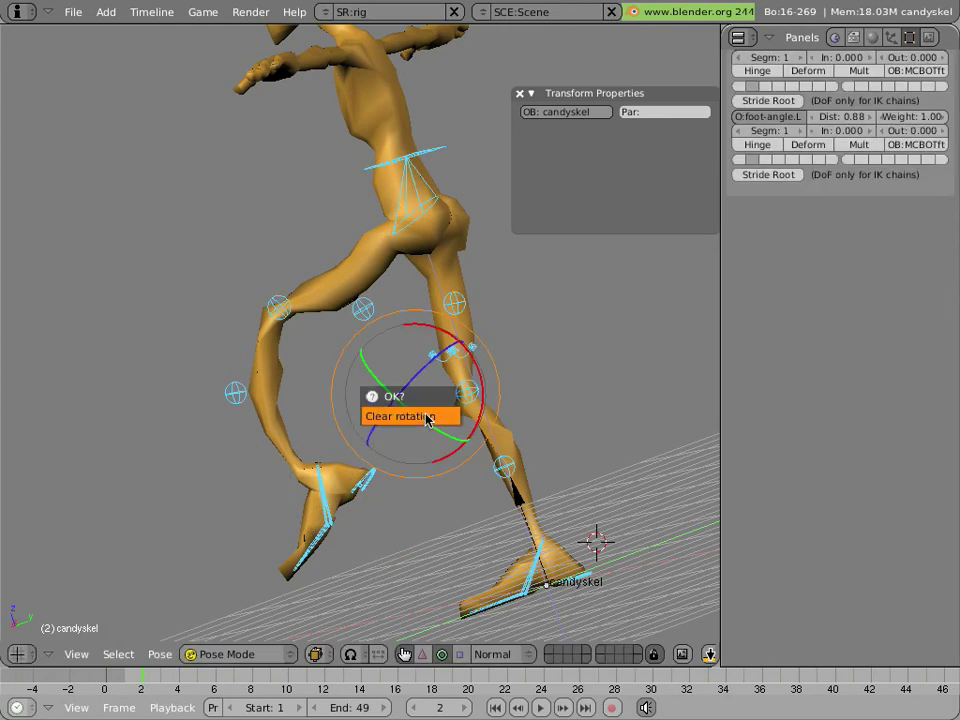
left_click(425, 417)
key("alt+g")
left_click(425, 420)
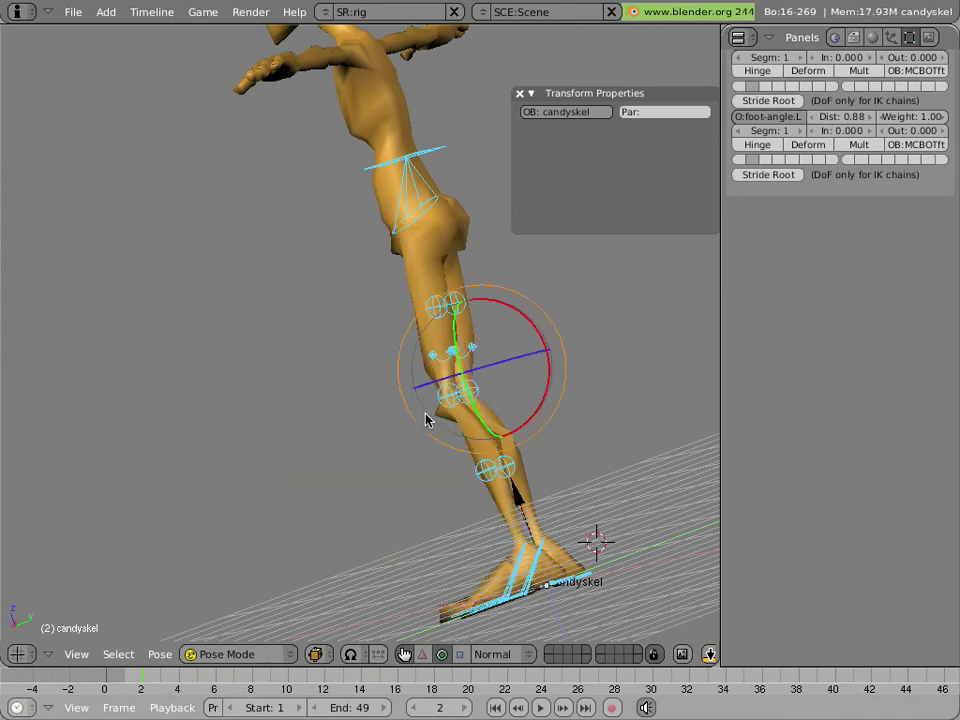
mouse_move(426, 418)
middle_mouse_down()
mouse_move(349, 433)
mouse_move(458, 428)
middle_mouse_up()
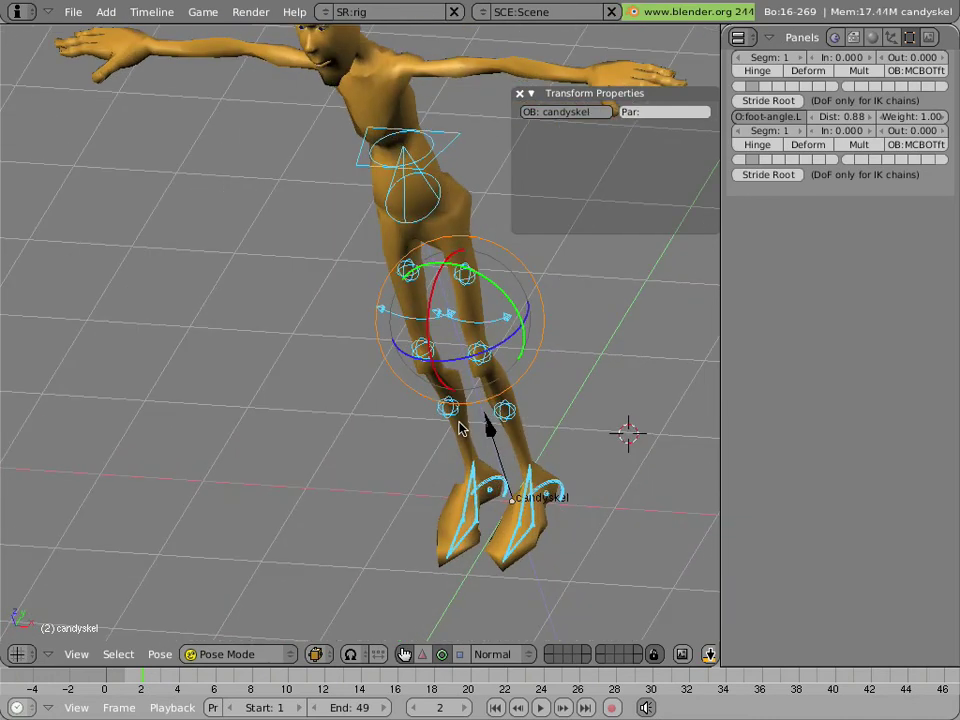